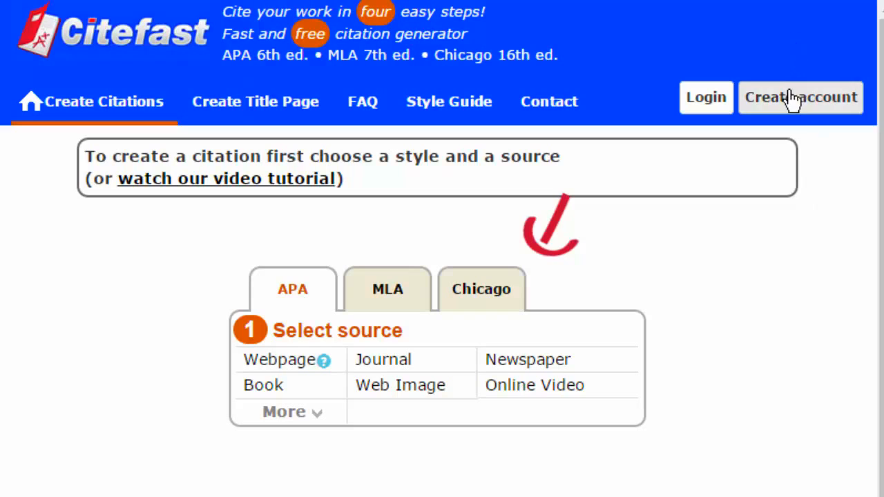
Register a new Citefast account with first and last name, e-mail and password, and dismiss the save-password prompt.
click(787, 94)
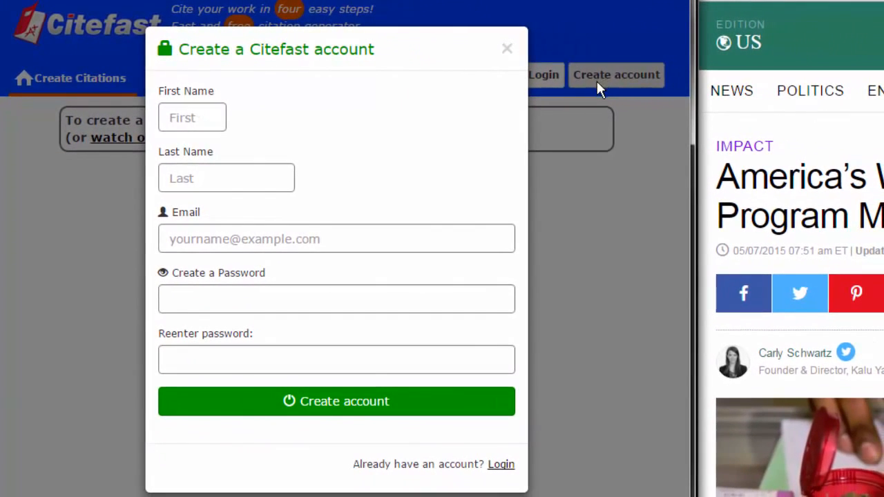
click(211, 122)
text(David)
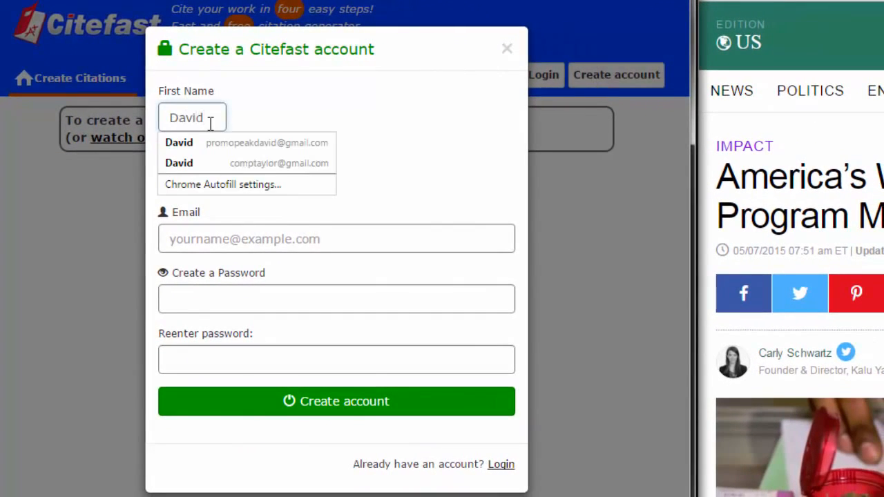
click(235, 164)
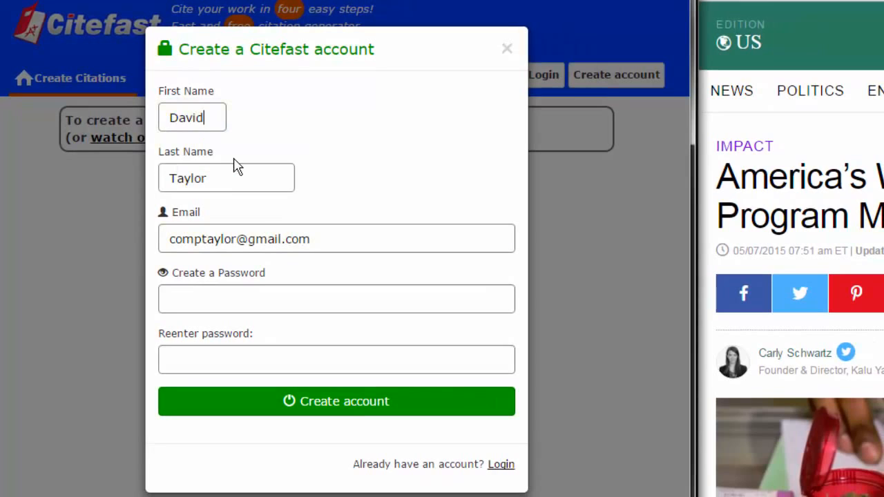
click(194, 297)
text(•••)
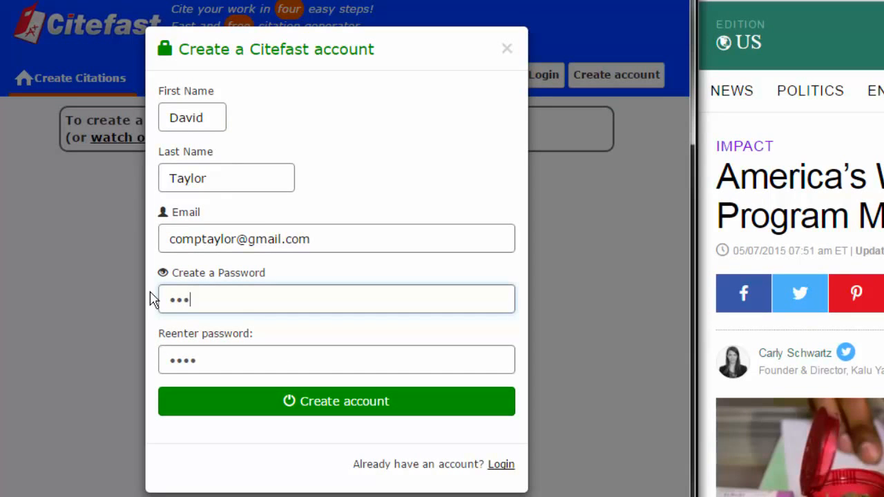
text(•••)
key(Tab)
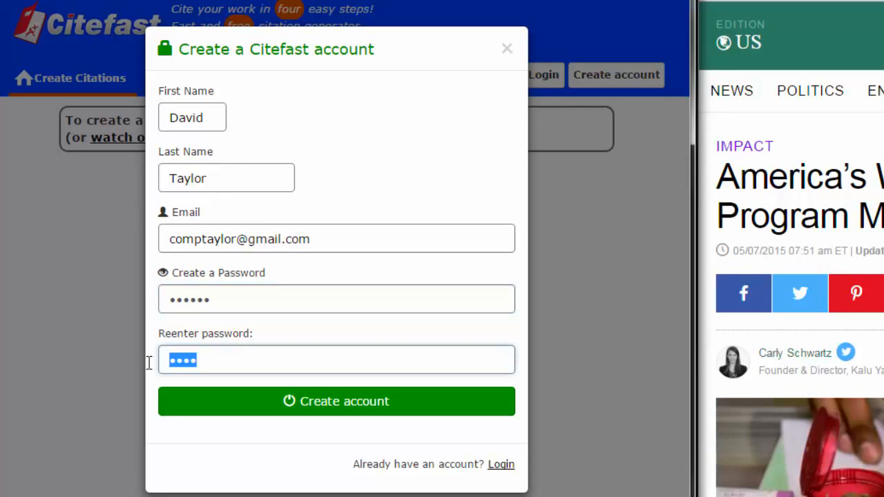
text(••••••)
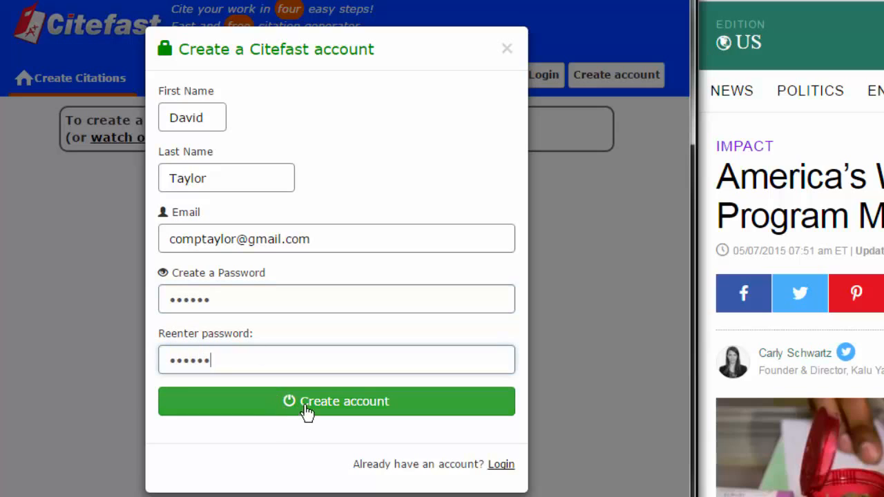
click(306, 412)
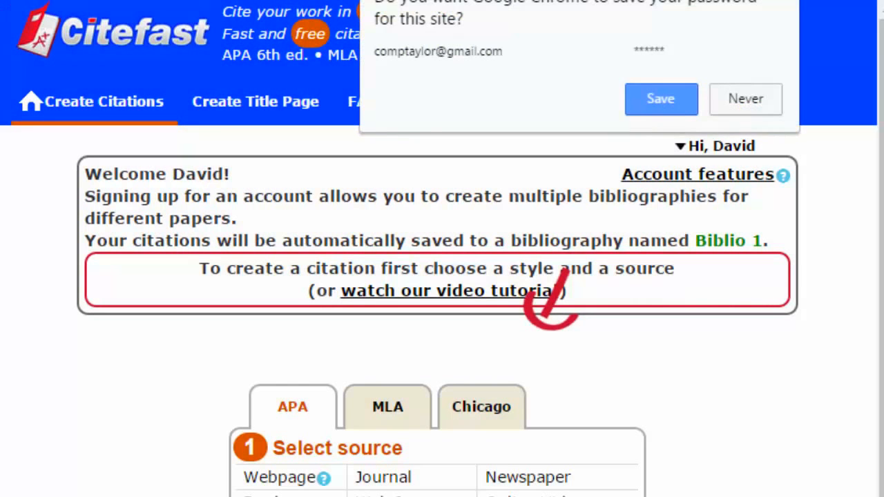
click(679, 111)
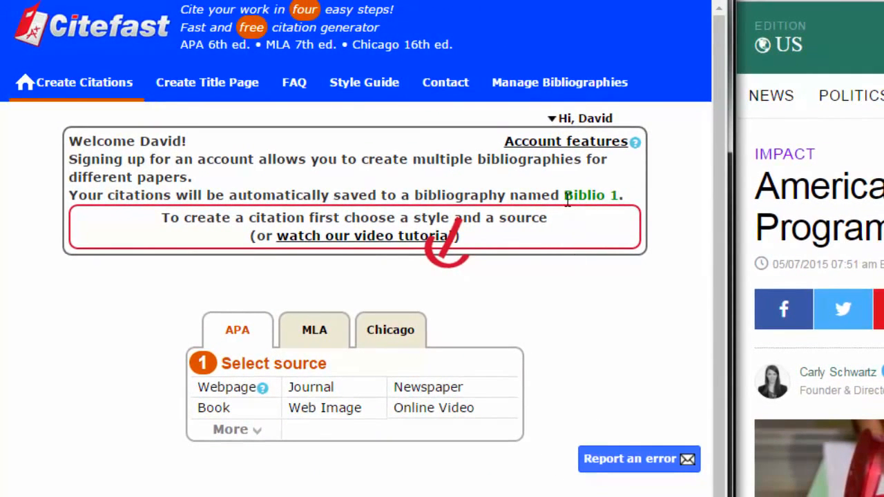
drag(567, 196, 637, 198)
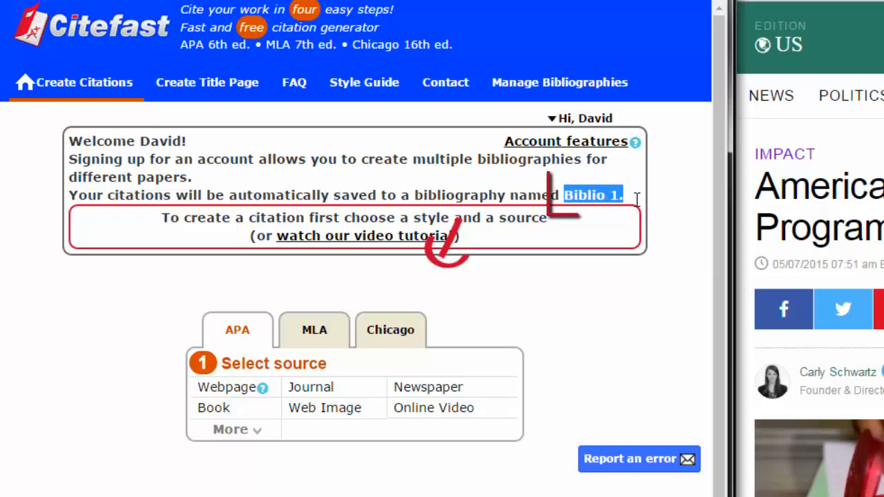
click(648, 282)
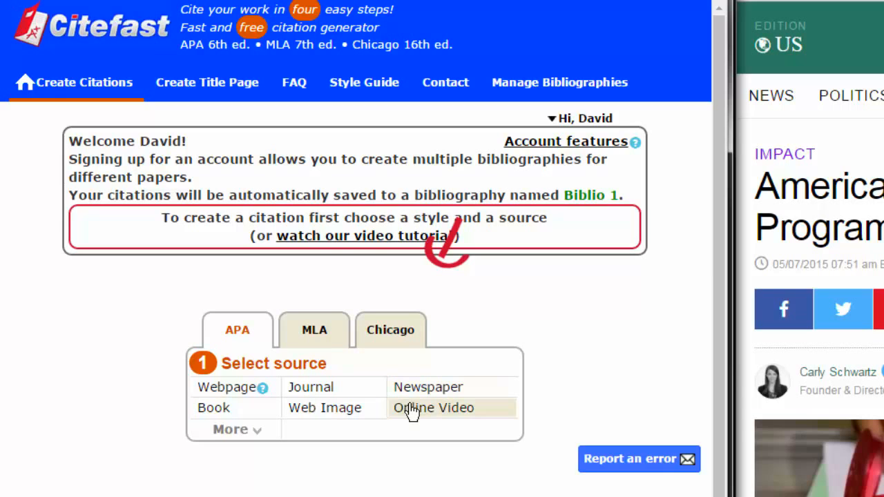
Expand the full source list and pick Webpage as the source type.
click(260, 432)
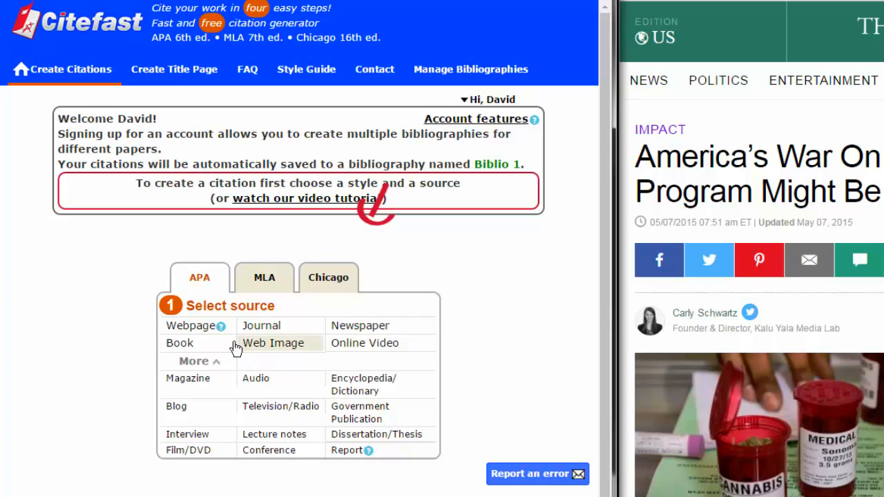
click(191, 328)
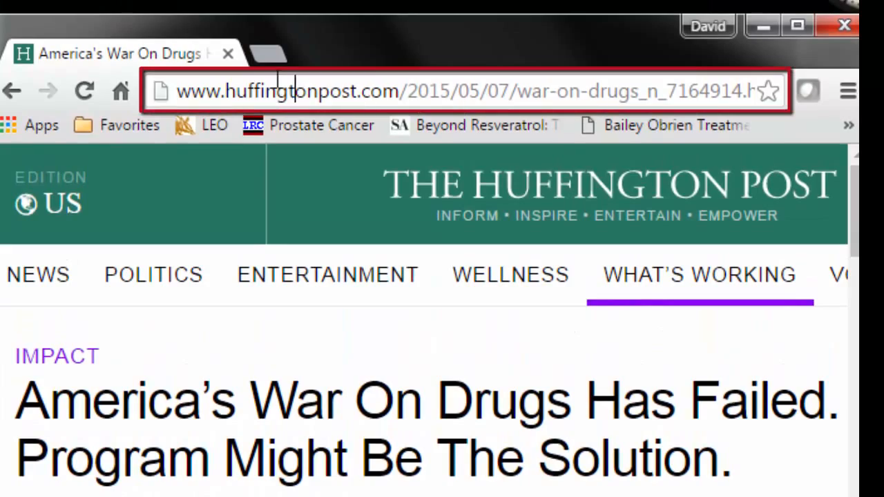
Paste the Huffington Post article's URL into Enter URL and run the citation lookup.
click(278, 83)
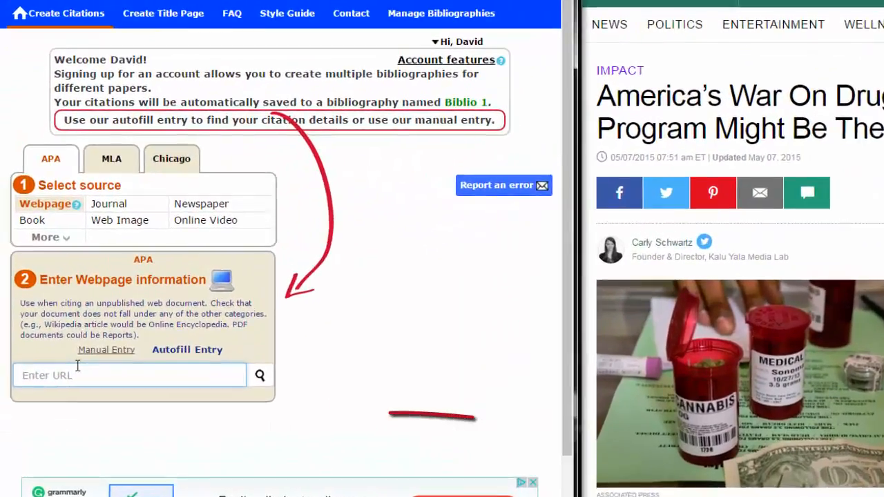
text(http://www.huffingtonpost.com/2015/05/07/war-on-drugs_n_7164914.html)
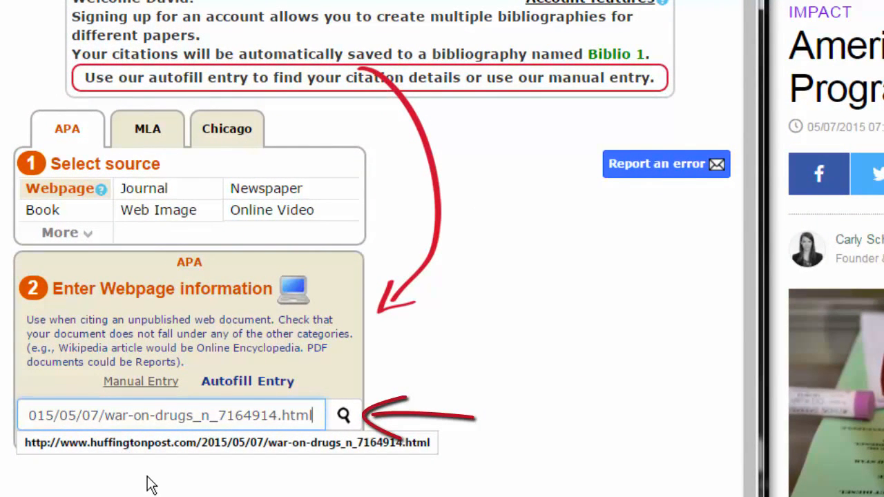
click(150, 484)
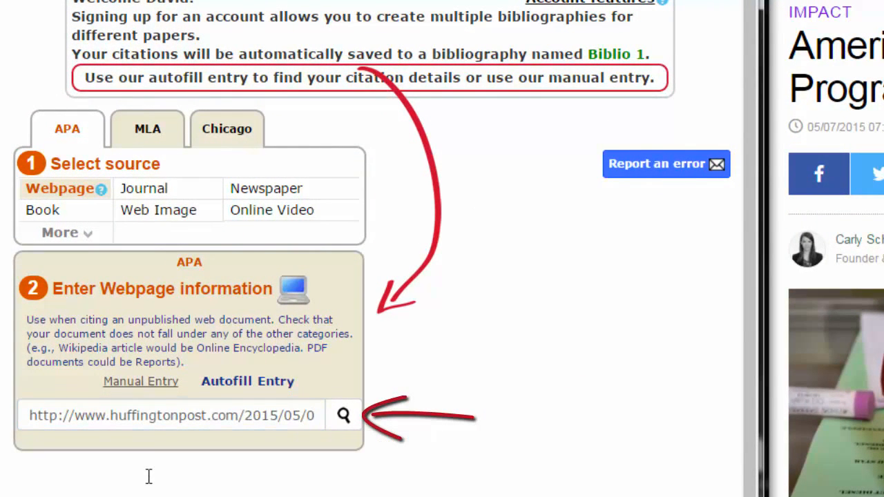
click(344, 417)
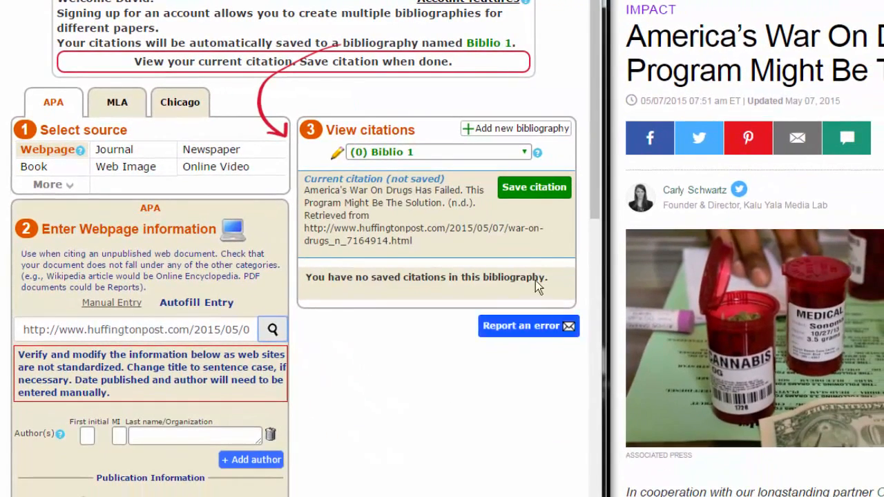
Enter the article author's first initial and surname in the author fields.
drag(594, 129, 593, 290)
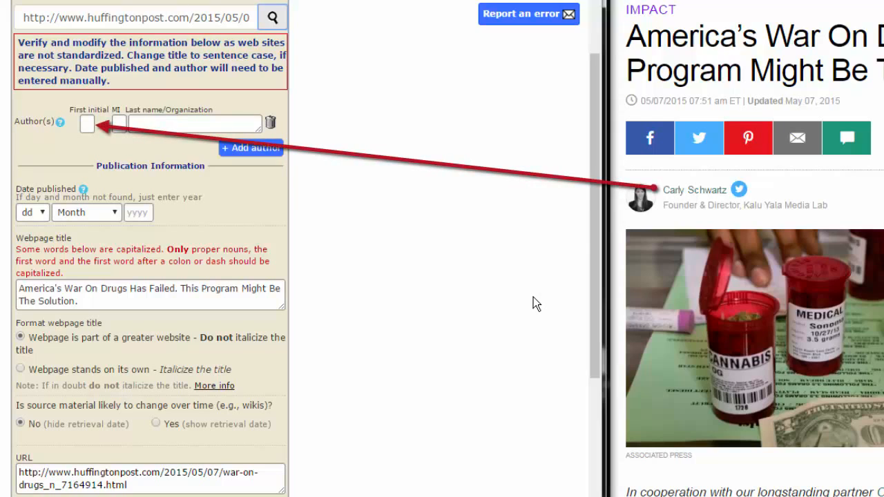
click(87, 124)
text(C)
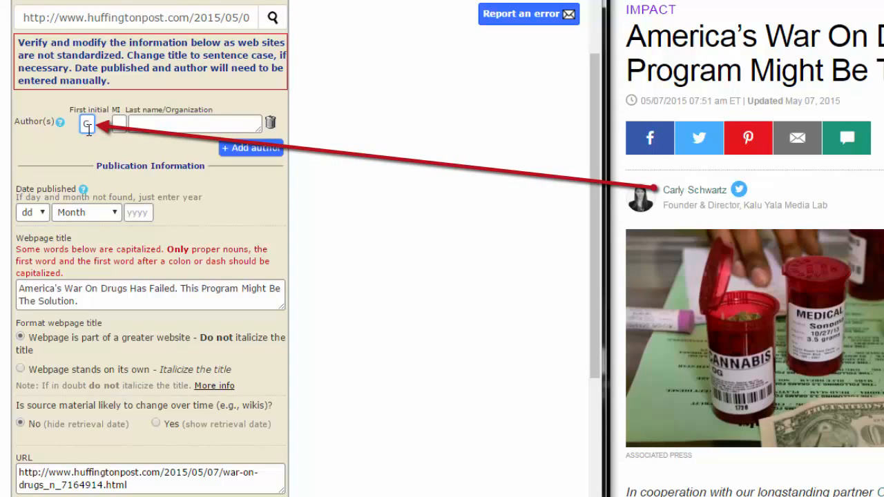
click(146, 124)
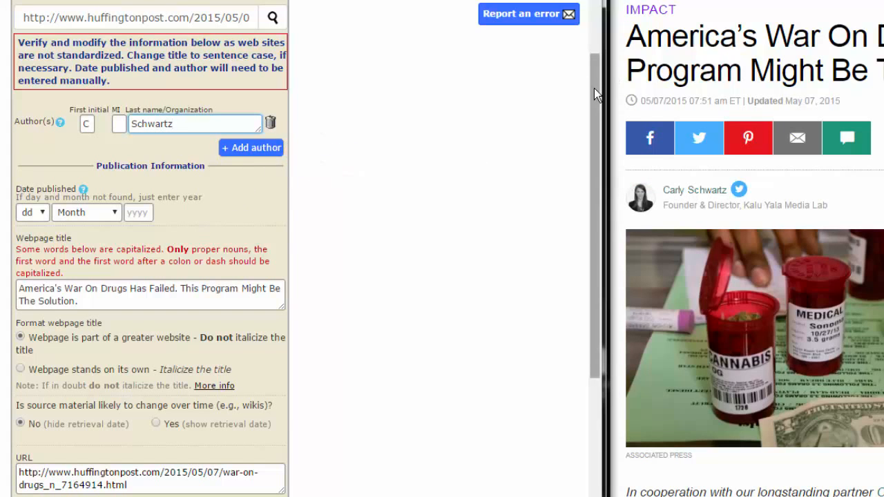
scroll(594, 88, up, 2)
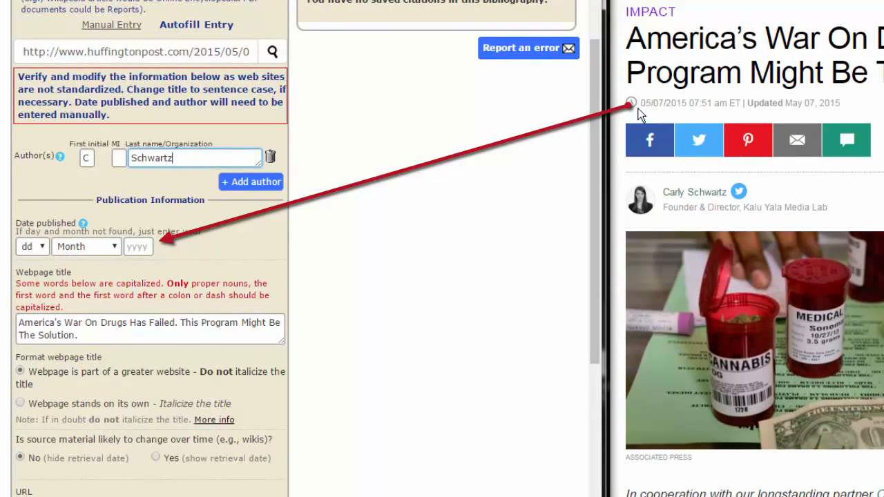
Set the publication date to day 7, month May, year 2015.
drag(639, 102, 687, 103)
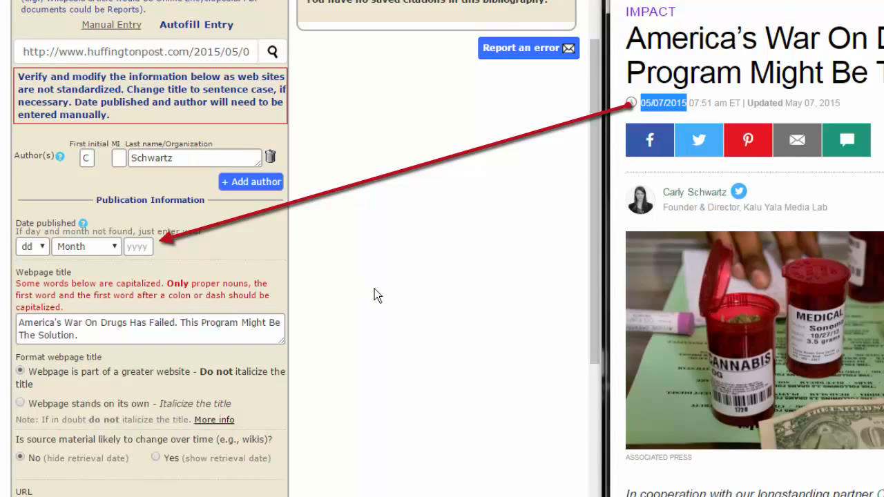
click(41, 248)
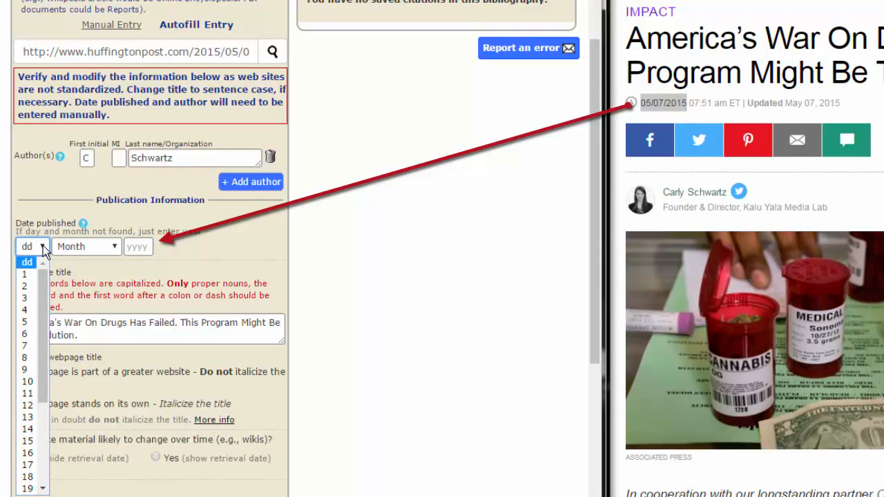
click(30, 346)
click(109, 247)
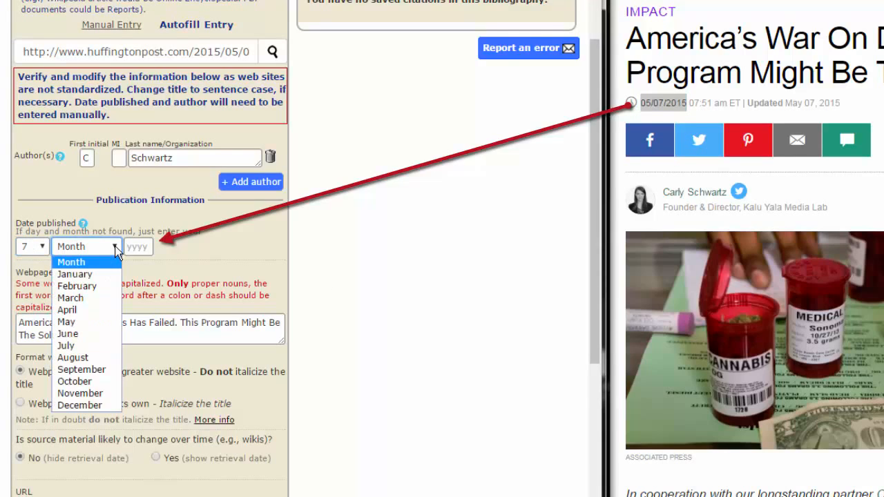
click(84, 320)
key(Tab)
text(201)
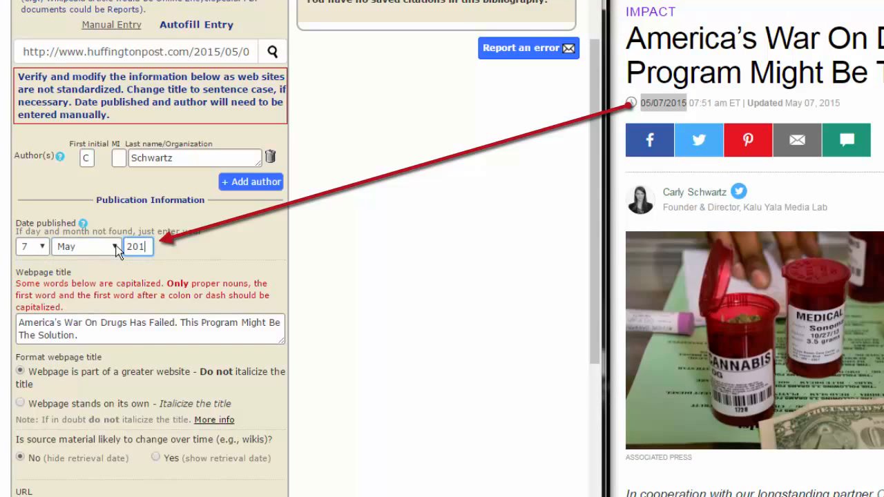
text(5)
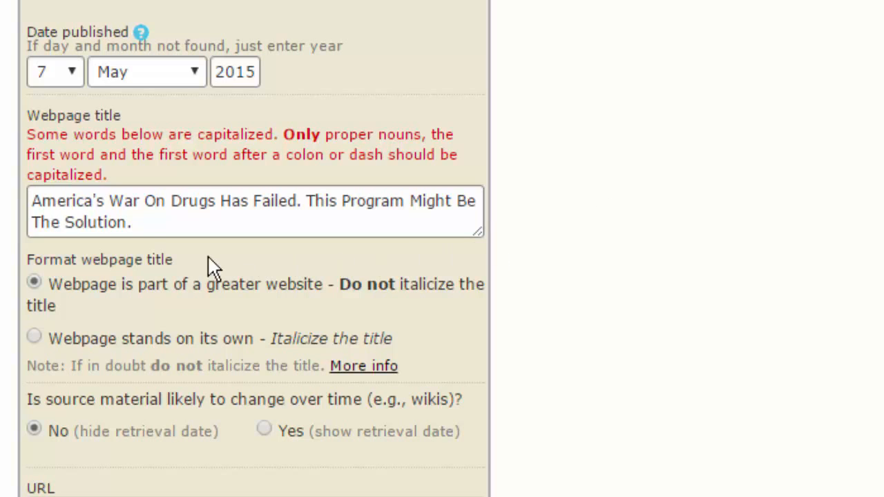
Lowercase 'War On Drugs Has Failed' in the webpage title and replace the following period with a colon.
click(123, 200)
key(BackSpace)
text(w)
click(155, 201)
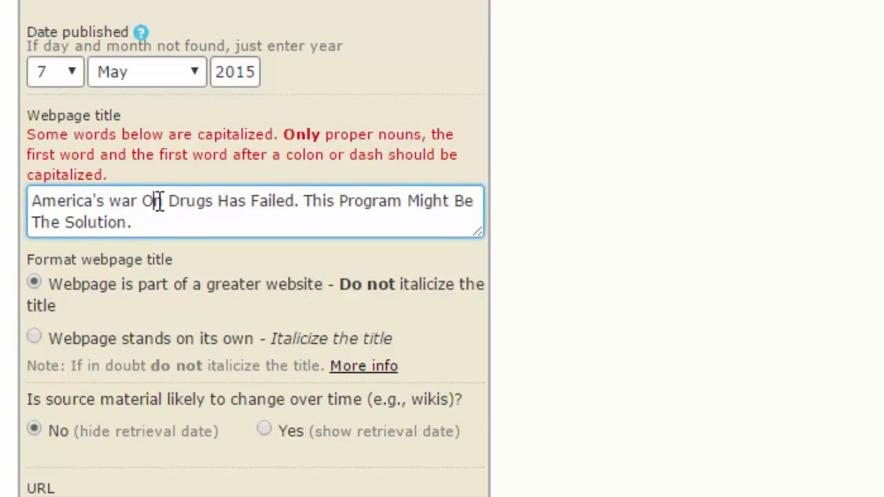
key(BackSpace)
text(o)
click(169, 201)
key(Delete)
text(d)
click(216, 201)
key(Delete)
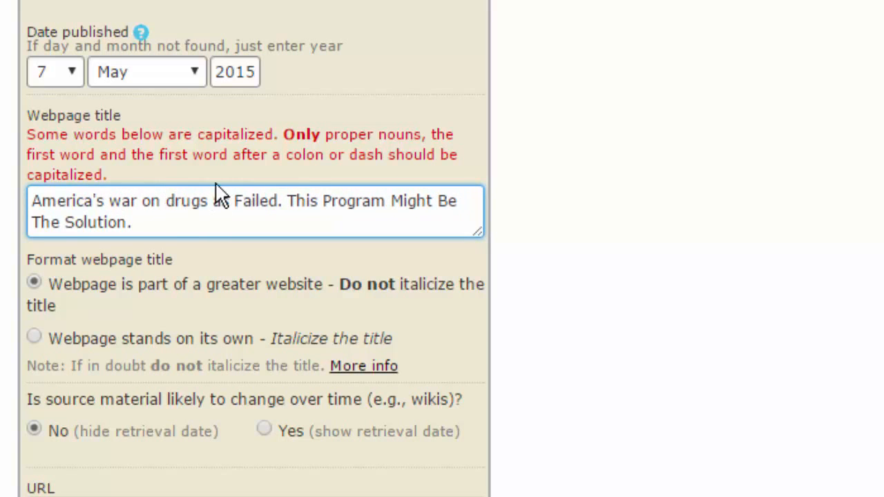
text(h)
click(254, 201)
key(BackSpace)
text(f)
click(290, 206)
key(BackSpace)
text(:)
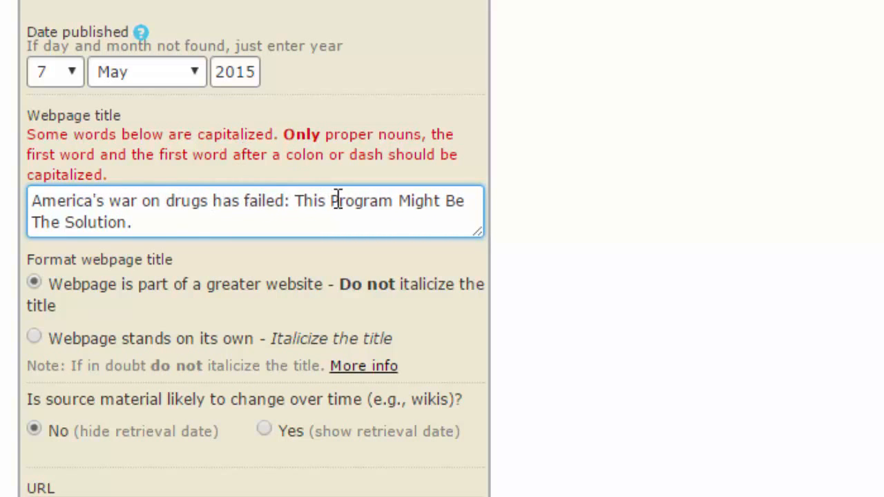
Lowercase 'Program Might Be The Solution' so the title's subtitle is in sentence case.
click(337, 200)
key(BackSpace)
text(p)
click(410, 200)
key(BackSpace)
text(m)
click(455, 200)
key(BackSpace)
text(b)
key(Right)
key(Right)
key(Right)
key(BackSpace)
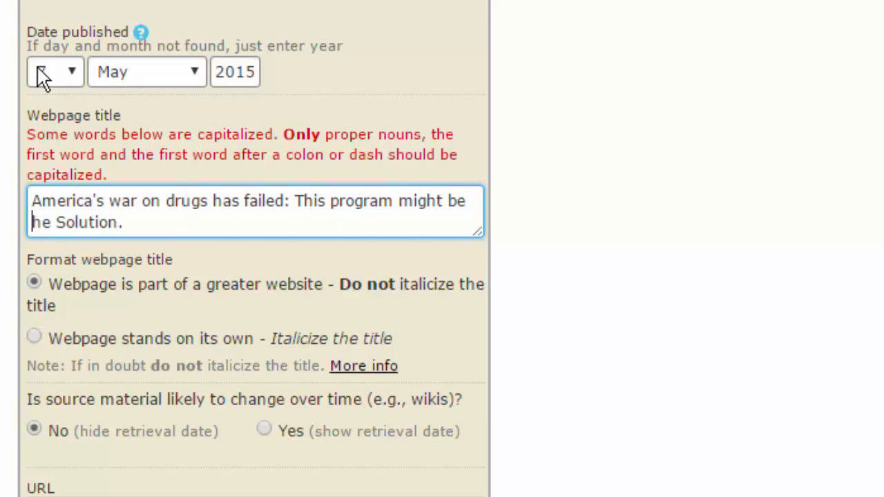
text(t)
click(70, 223)
key(BackSpace)
text(s)
click(162, 187)
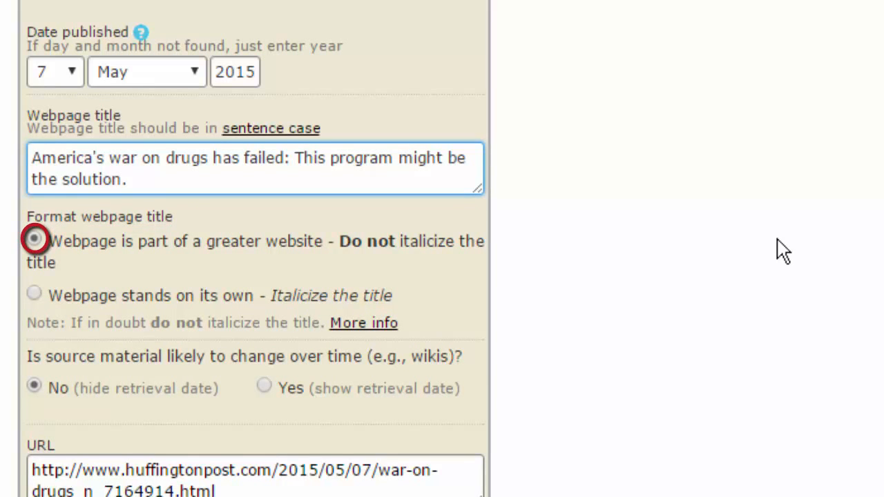
scroll(876, 268, down, 3)
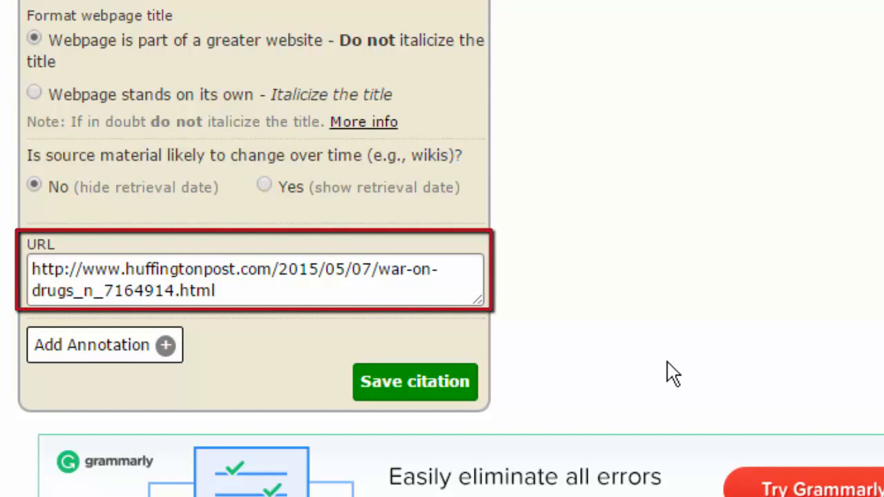
Save the war-on-drugs citation to Biblio 1 and reopen it with the Edit pencil.
click(416, 386)
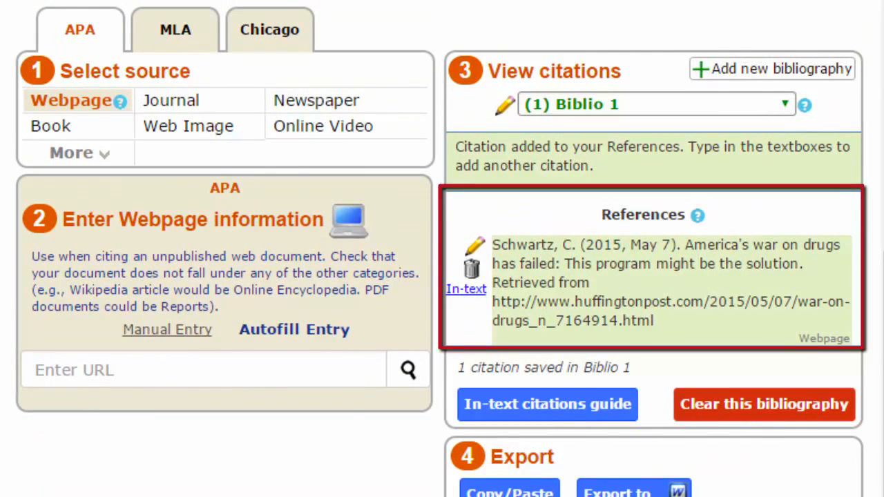
click(475, 250)
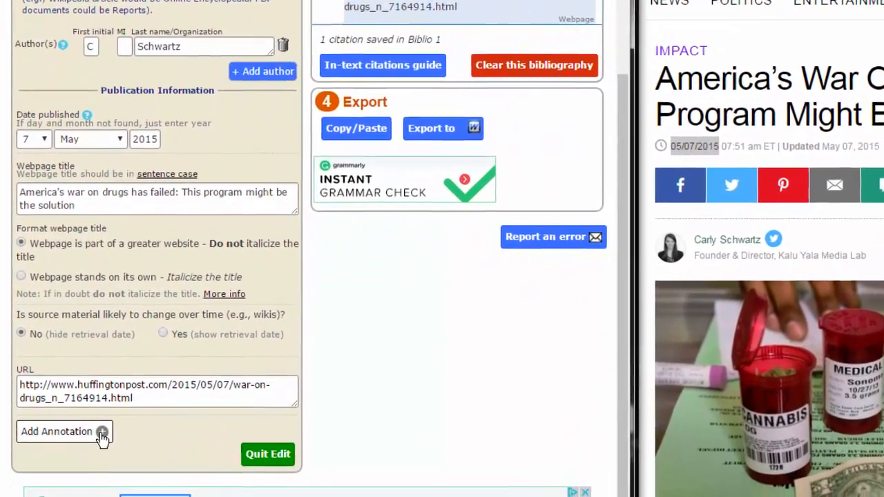
Paste the LEAD programs annotation into a widened annotation box and update the citation.
click(92, 465)
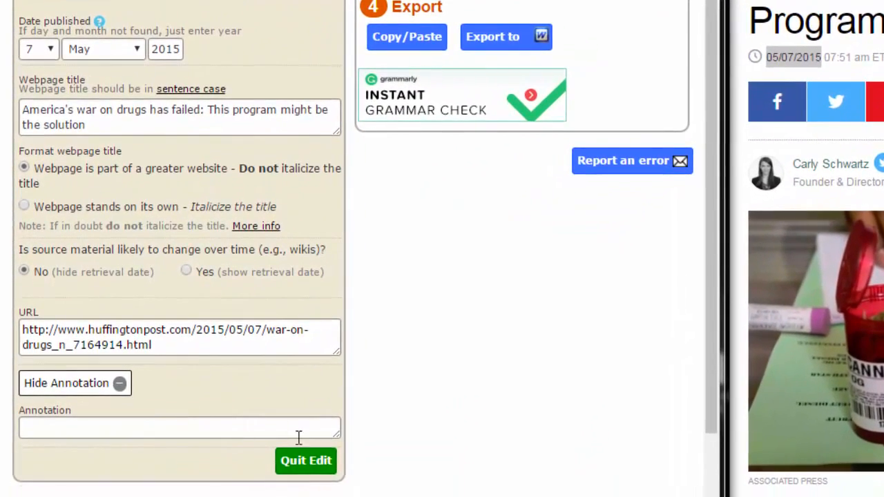
mouse_move(333, 442)
mouse_down()
mouse_move(693, 456)
mouse_move(345, 457)
mouse_up()
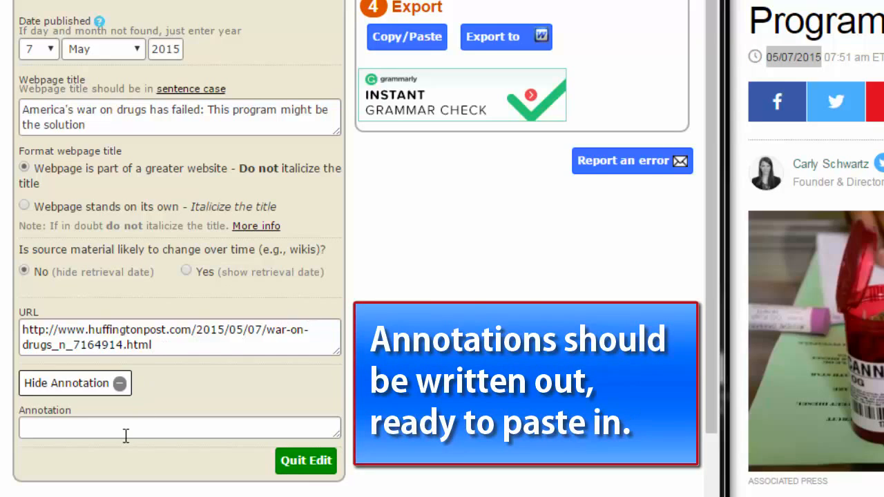
click(63, 431)
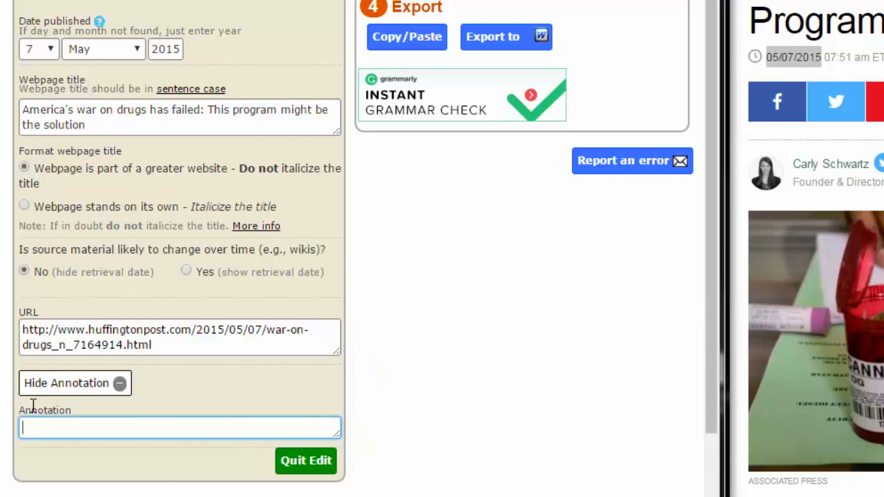
text(The author describes the success of LEAD programs across the country. LEAD  stands for Law Enforcement Assisted Diversion and is a way to help drug addicts  reintegrate themselves back into society instead of being caught in the streets to jail  to streets cycle that has cost America so much. The article contains quotes from a  Seattle-based public defender and an attorney for Drug Policy Alliance group.)
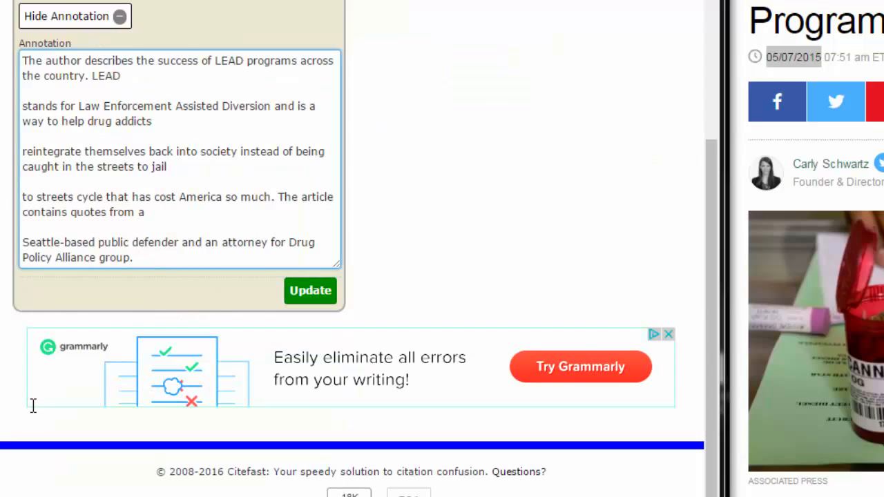
click(311, 297)
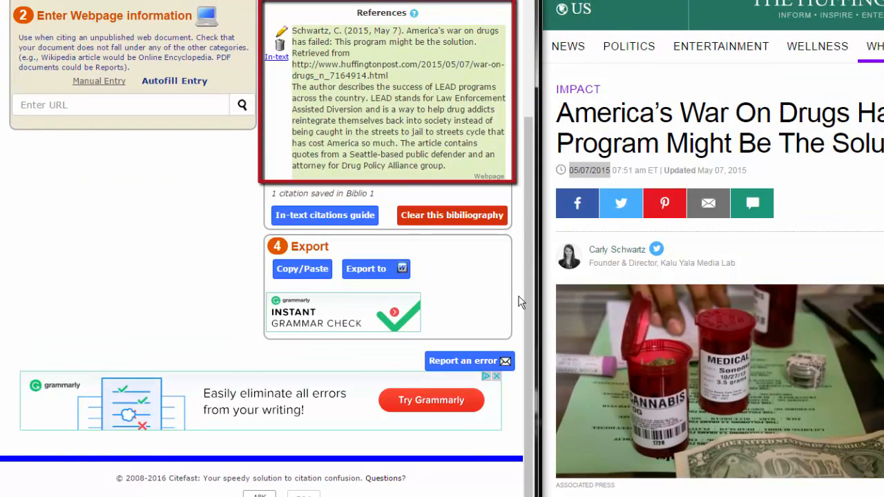
Export Biblio 1 to Word and open the downloaded bibliography (3).doc.
drag(526, 223, 527, 219)
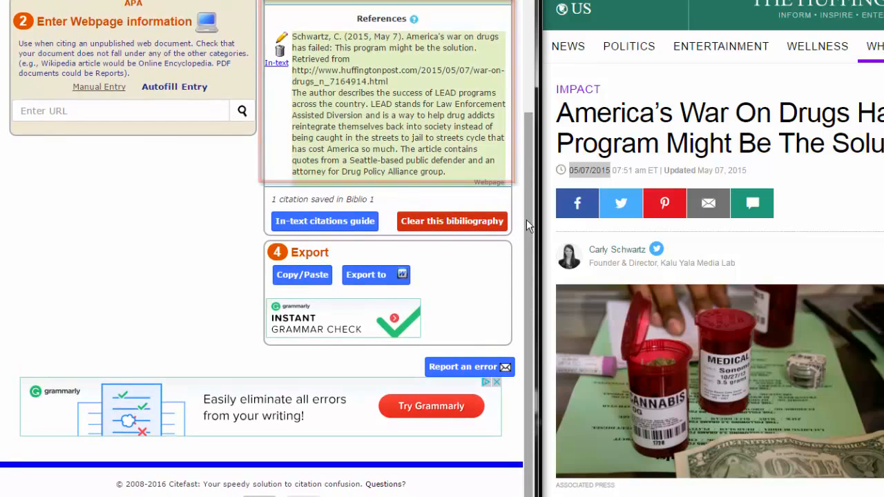
click(366, 277)
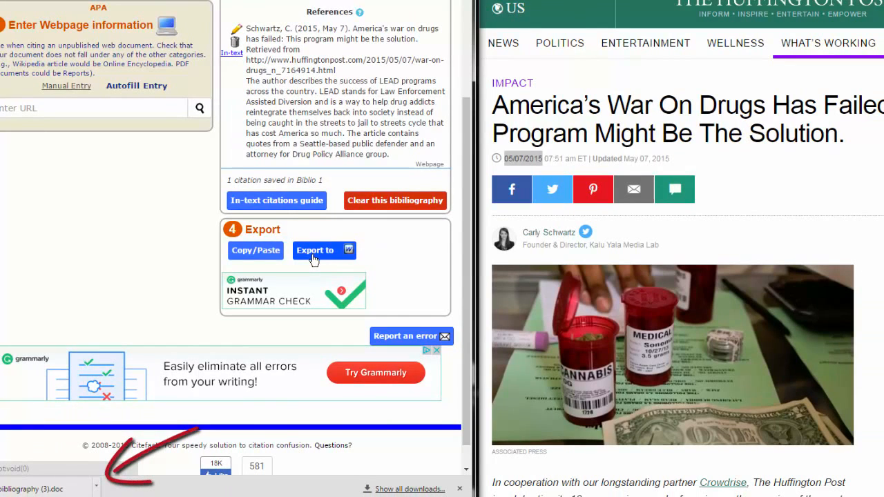
click(403, 490)
click(129, 62)
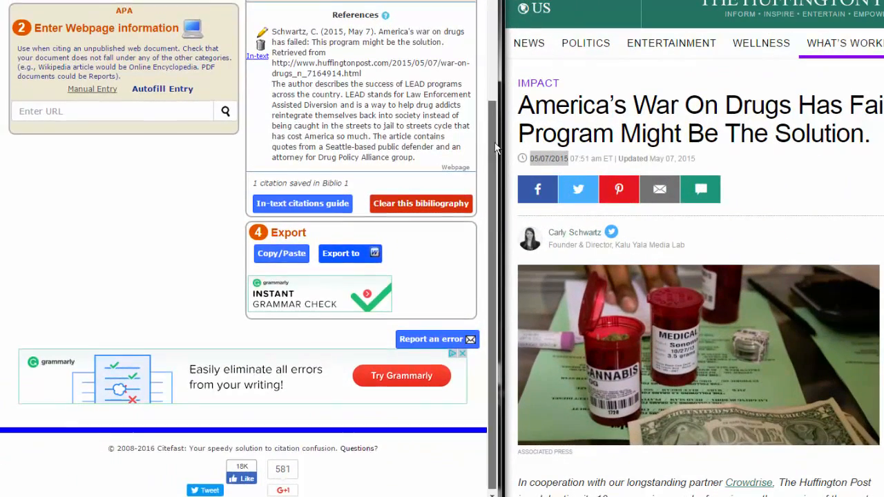
Select Biblio 1 under Manage Bibliographies and rename it 'Failure of War on Terror'.
drag(494, 147, 489, 68)
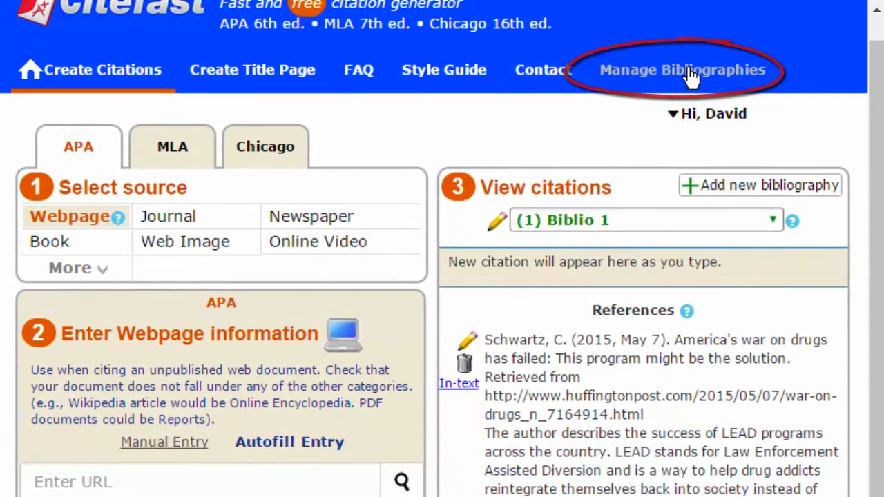
click(694, 77)
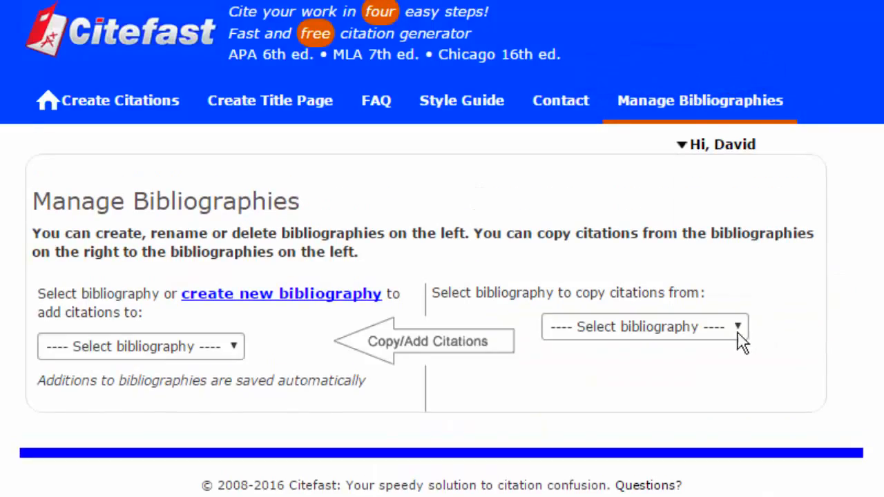
click(235, 347)
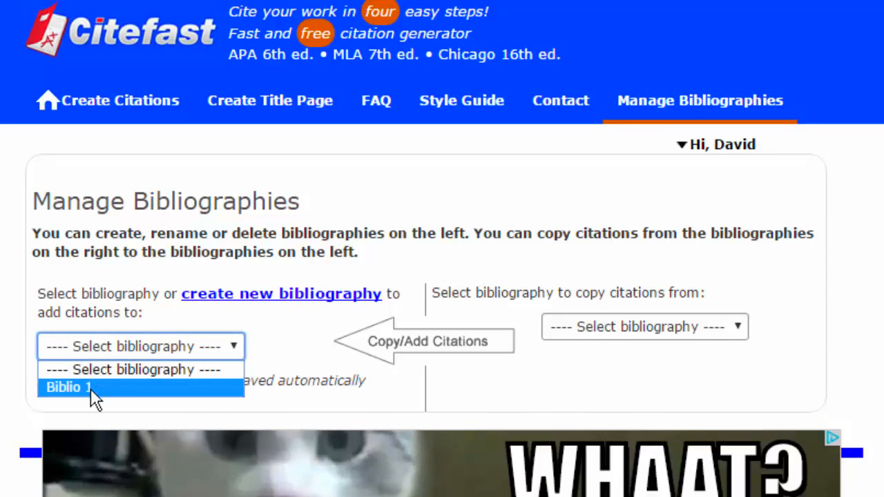
click(90, 388)
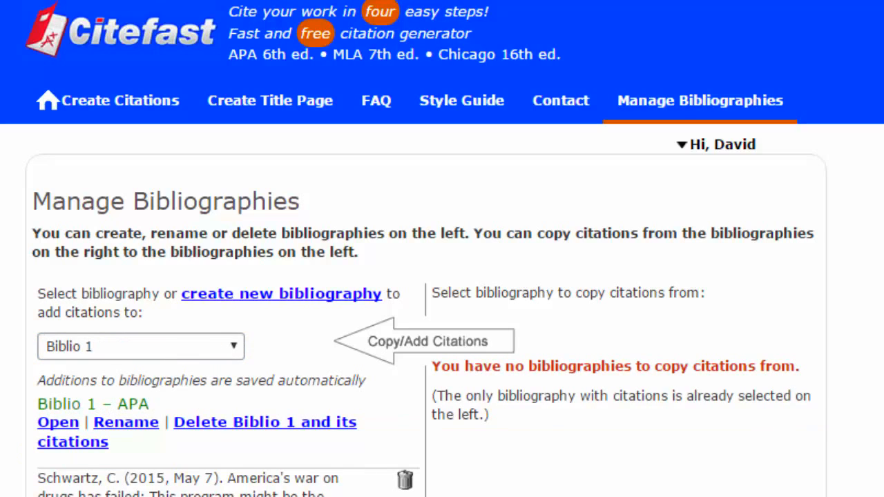
click(128, 424)
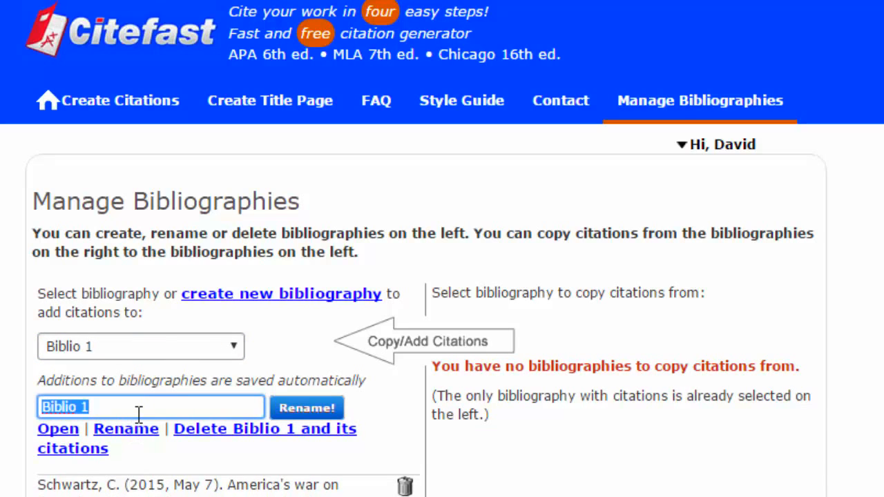
text(Failure of)
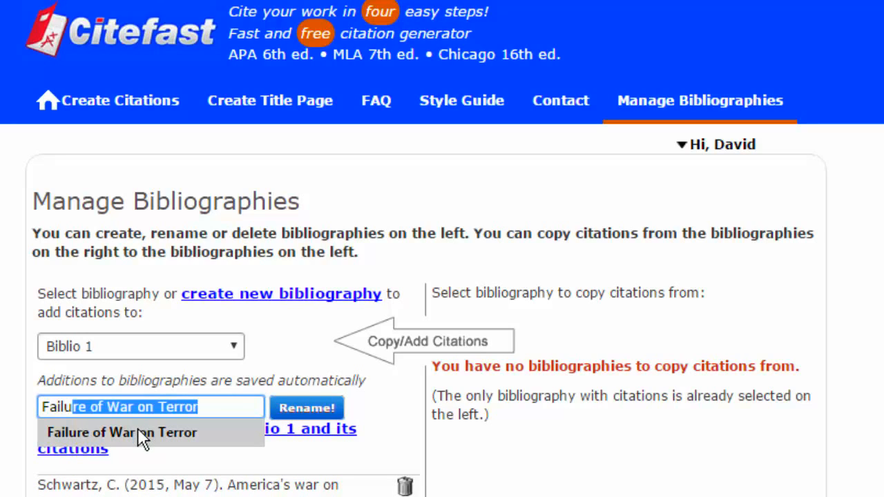
click(138, 429)
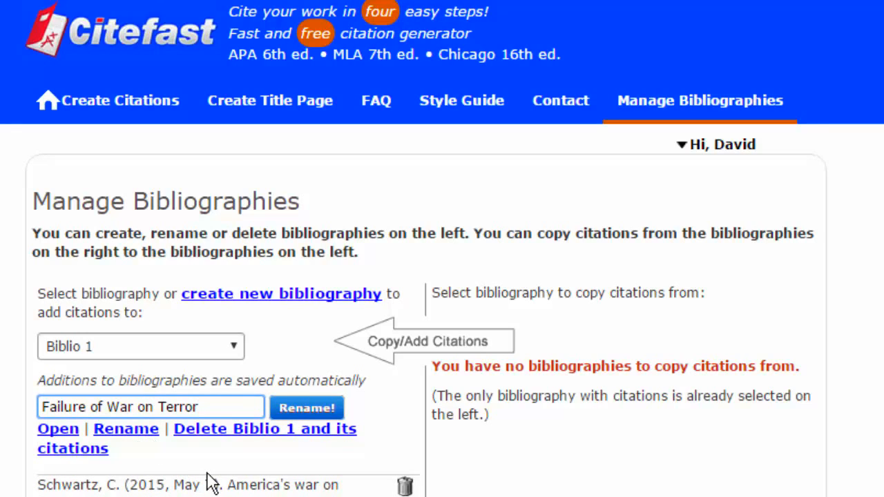
click(302, 409)
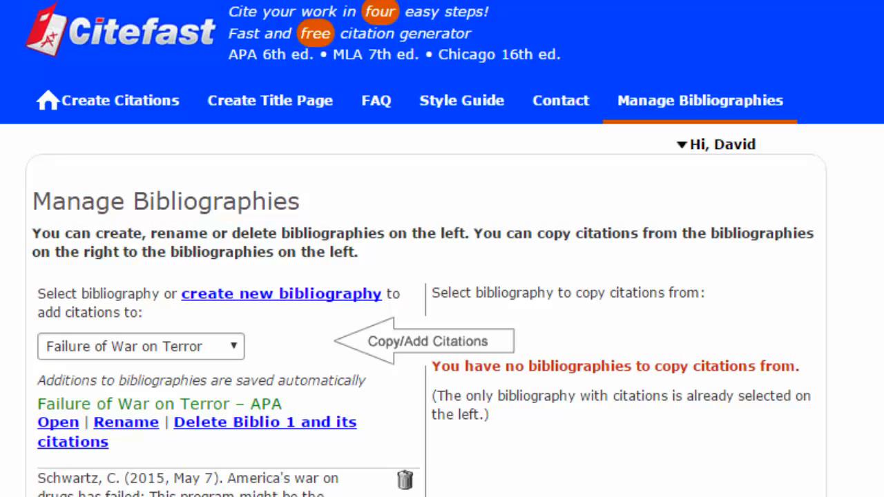
Open the Failure of War on Terror bibliography, pick Journal, and highlight 'Slowly Learning the Hard Way' in GALILEO.
click(61, 424)
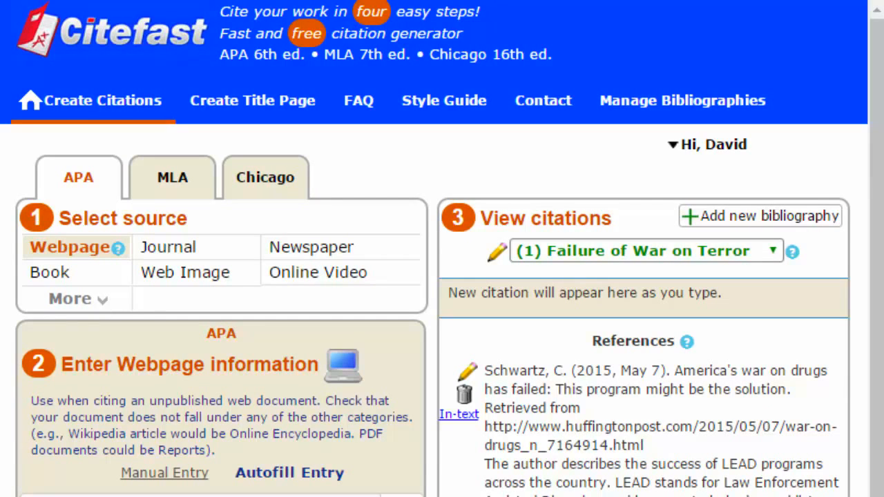
click(179, 255)
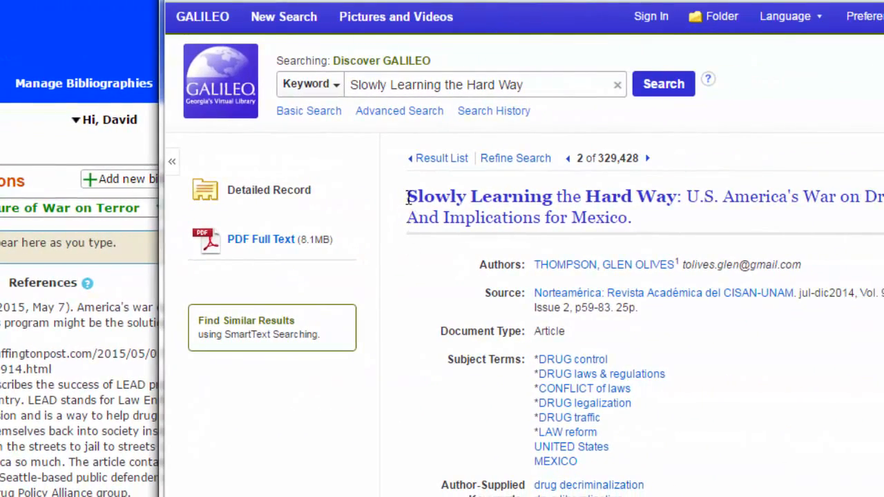
drag(409, 194, 630, 217)
key(ctrl+c)
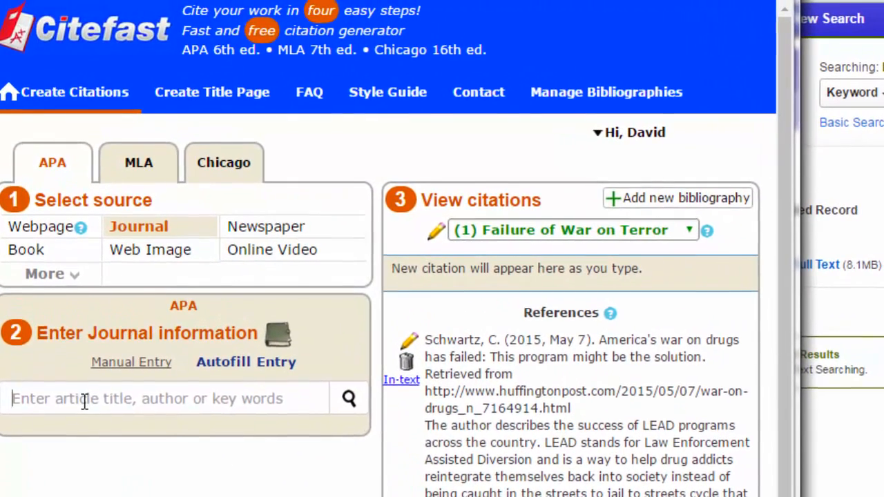
Autofill the journal citation by searching the pasted title 'Slowly Learning the Hard Way'.
click(80, 380)
key(ctrl+v)
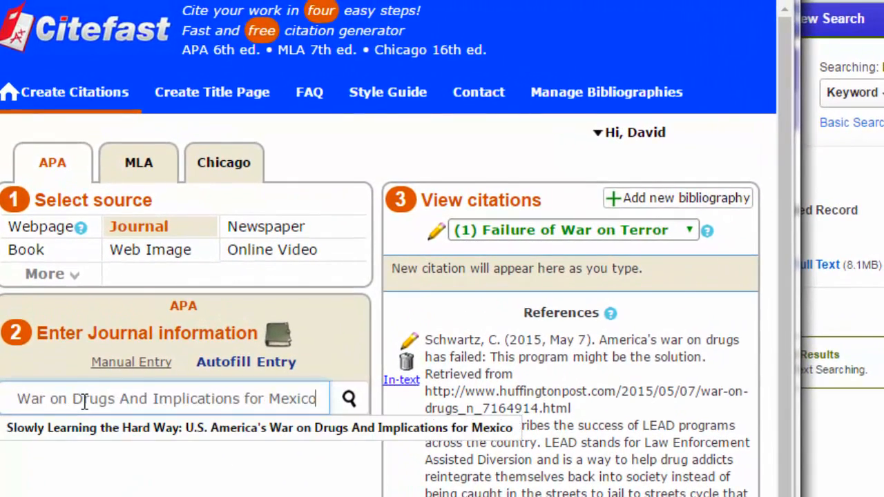
click(350, 402)
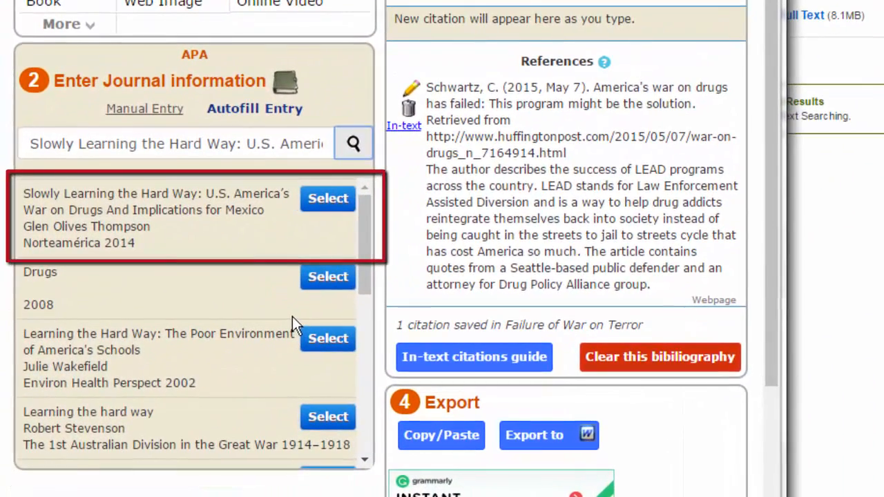
click(329, 202)
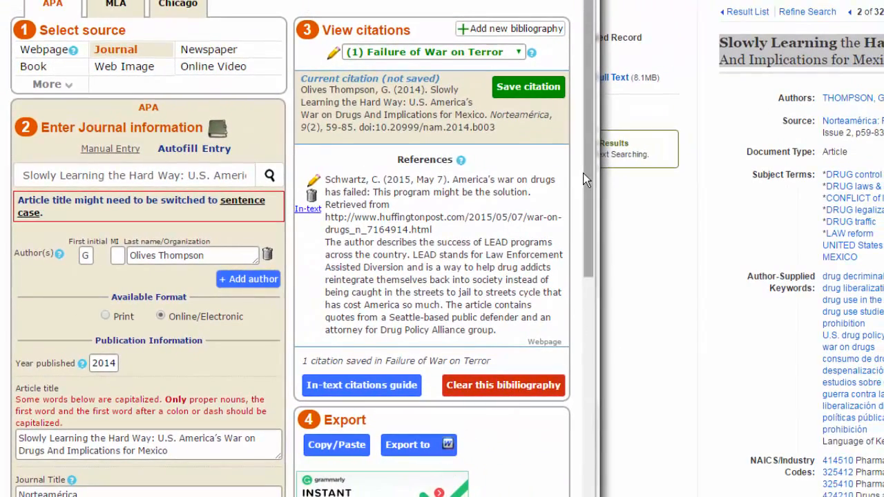
drag(589, 170, 589, 294)
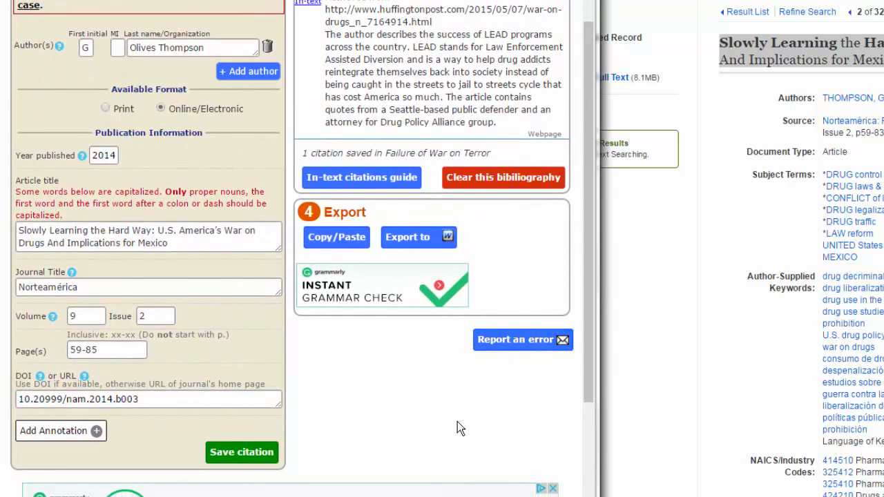
Paste the prepared annotation into the citation and save it to the bibliography.
click(96, 431)
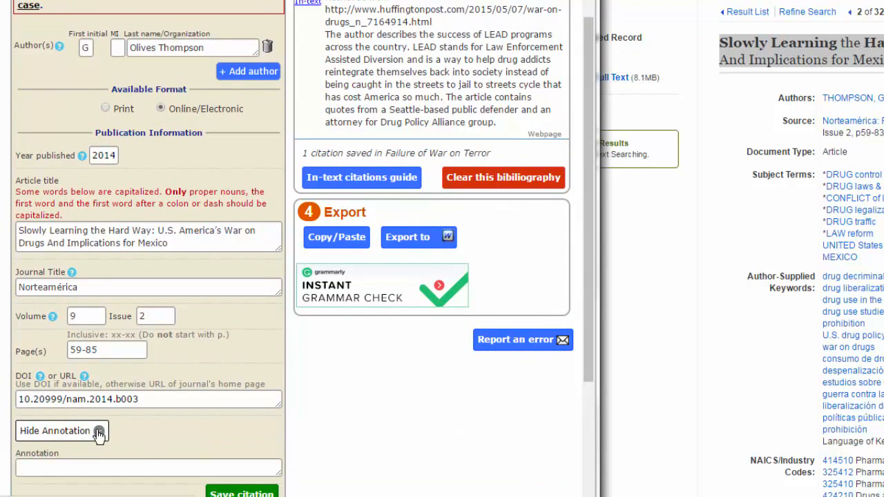
click(50, 468)
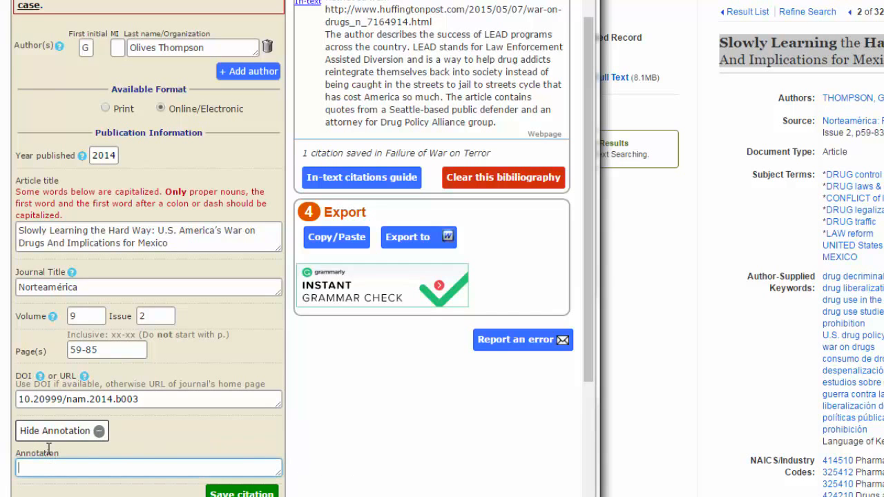
text(The article, published in a peer-reviewed academic journal, calls America's war on  drugs "an abject failure." The article cites the trillion dollars spent and millions of  live ruined by criminalizing recreation drug use. The author argues that regulation  instead of criminalization would lower drug use, save money and make our country  safer. Most of all, the author points to the devastating effects that our war on drugs  has had on Mexico and other countries.)
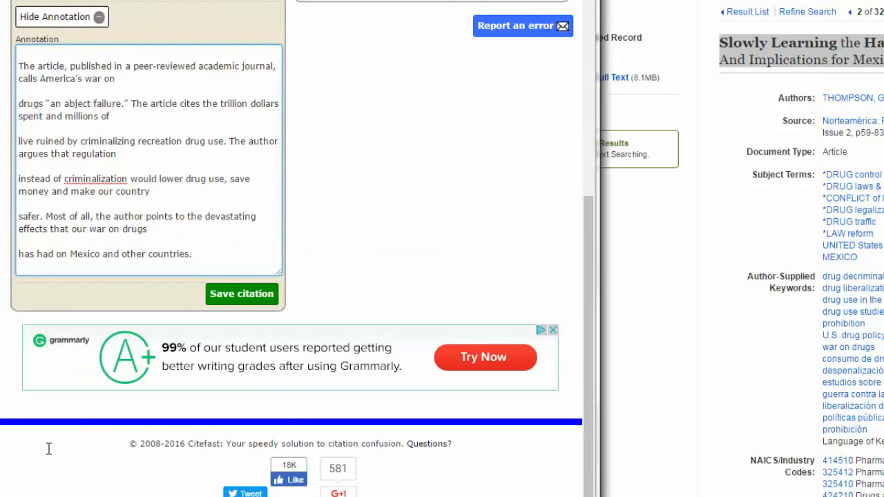
click(242, 295)
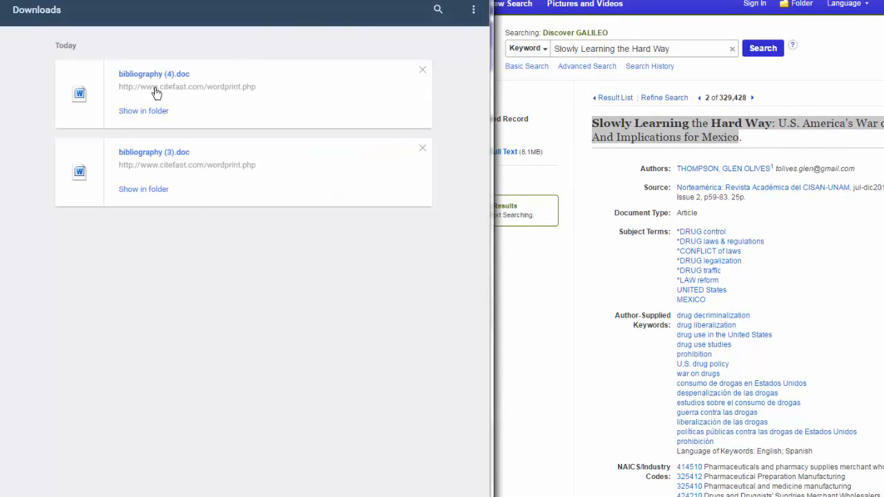
Open bibliography (4).doc in Word, scroll through its References, then minimize Word.
click(156, 93)
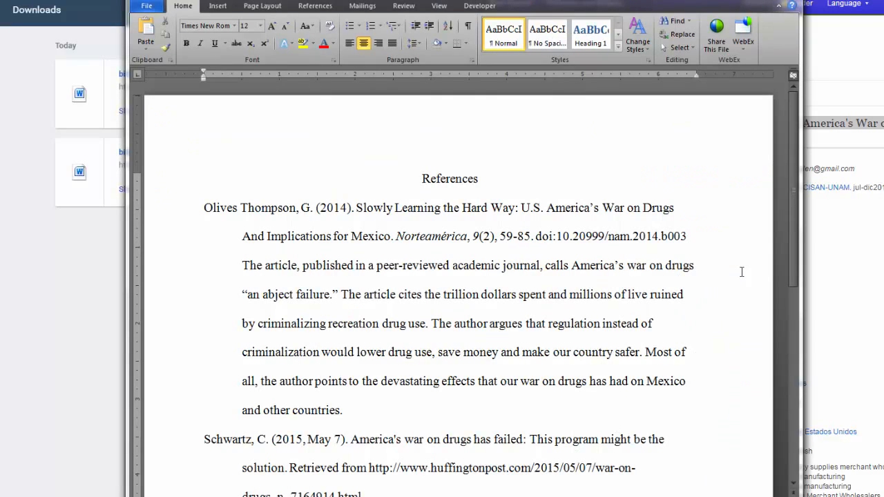
mouse_move(790, 173)
mouse_down()
mouse_move(802, 247)
mouse_move(811, 215)
mouse_up()
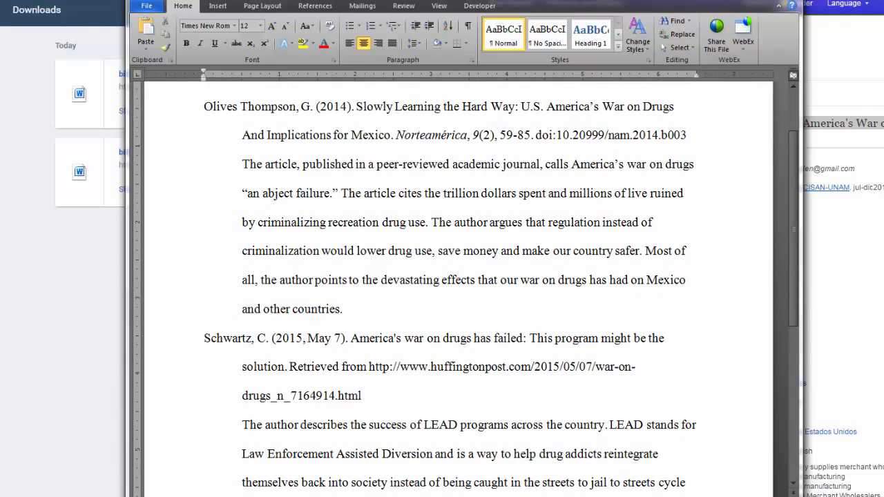
click(778, 5)
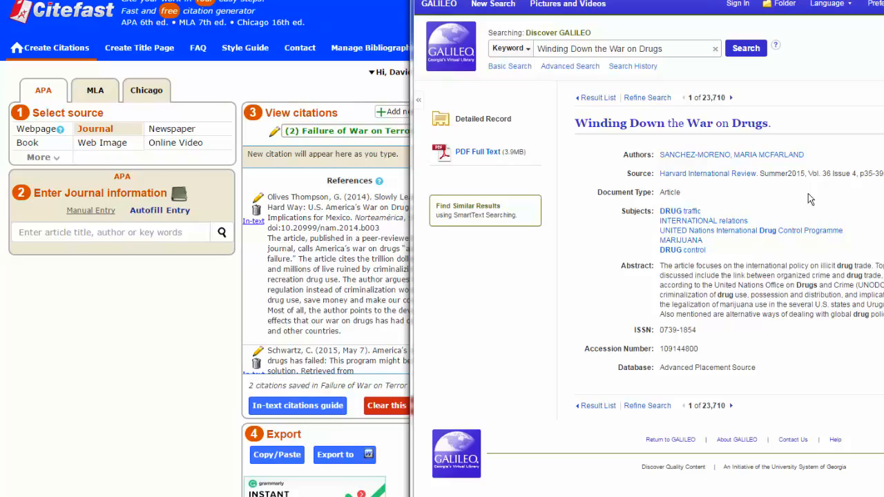
Search Citefast's Autofill for the copied title 'Winding Down the War on Drugs'.
drag(769, 122, 574, 123)
key(ctrl+c)
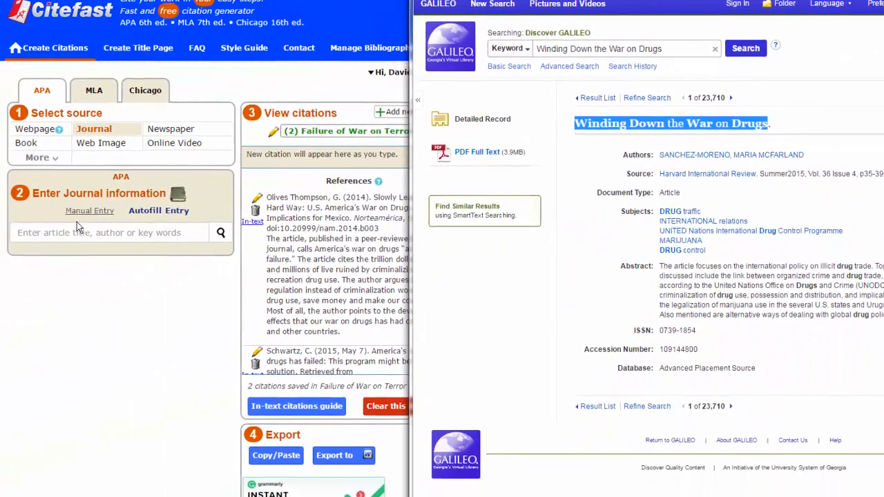
click(71, 230)
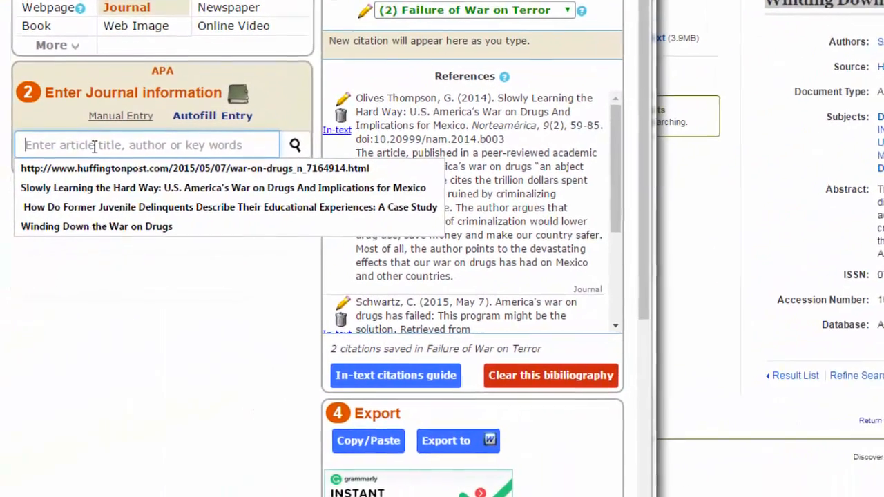
key(ctrl+v)
click(297, 145)
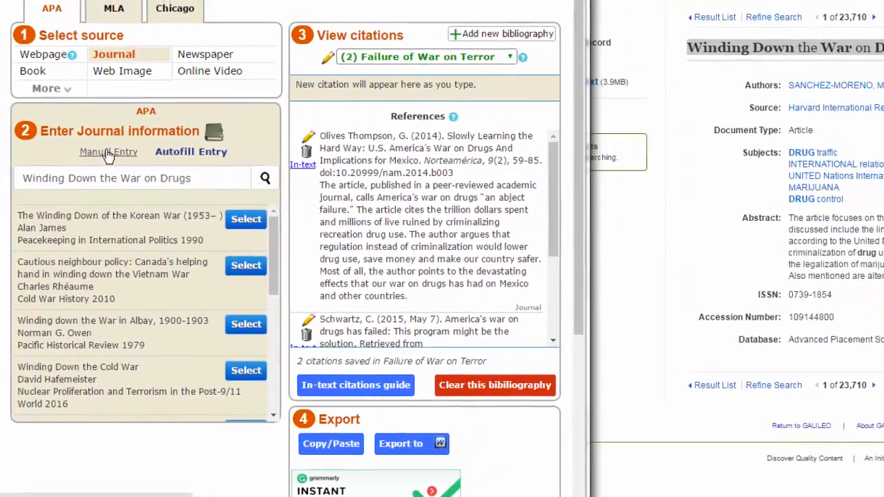
Switch to Manual Entry and fill in the first author's initials.
click(122, 113)
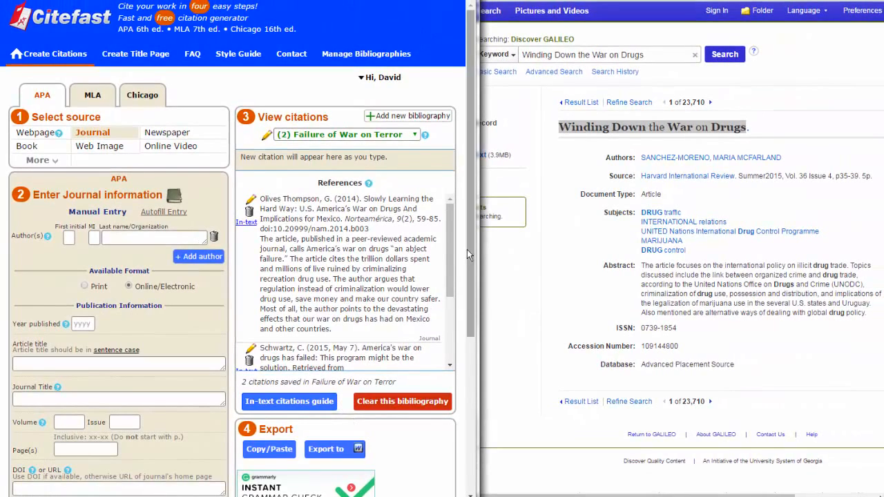
drag(474, 256, 479, 319)
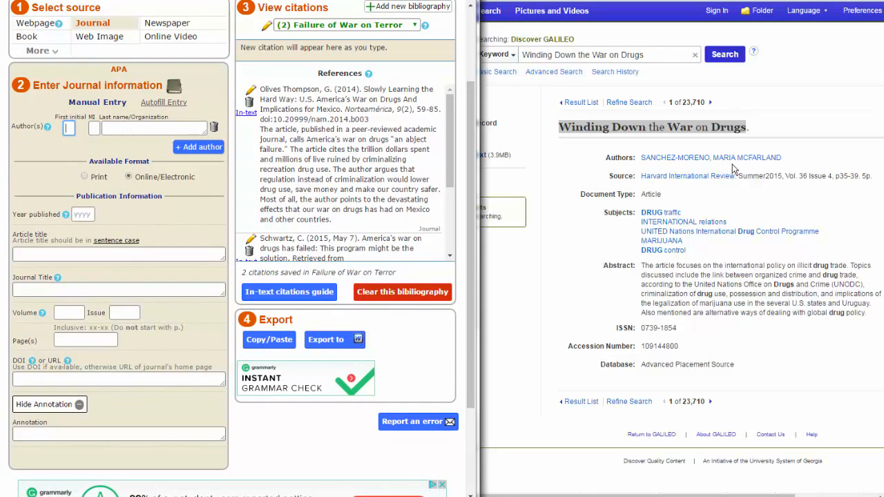
drag(794, 166, 713, 158)
click(69, 128)
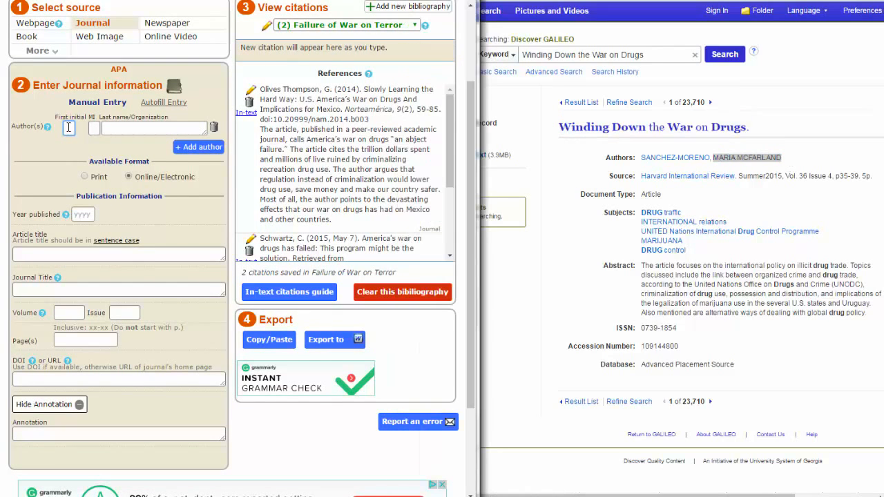
text(M)
click(91, 127)
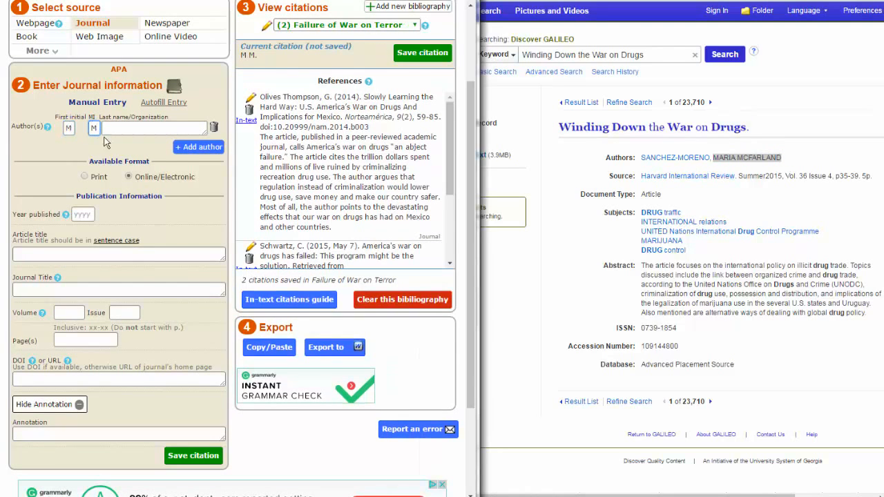
Enter the author's surname and the 2015 publication year.
drag(641, 161, 710, 159)
click(119, 129)
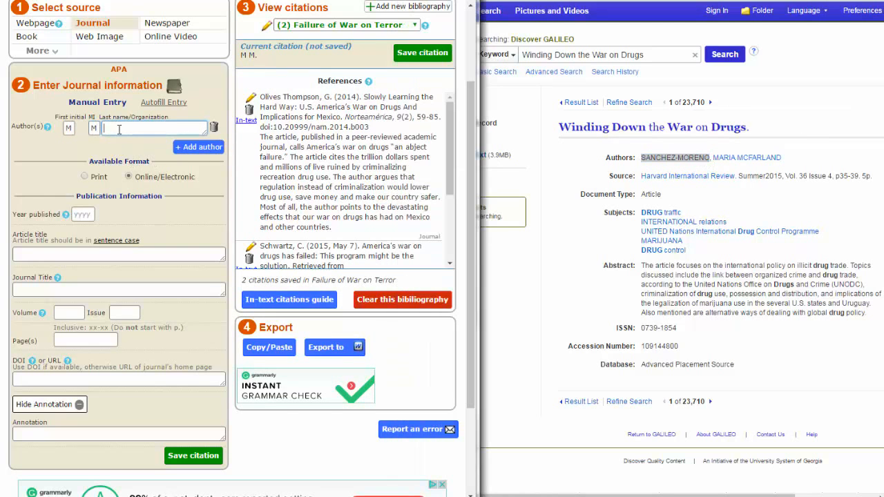
text(Sanchez)
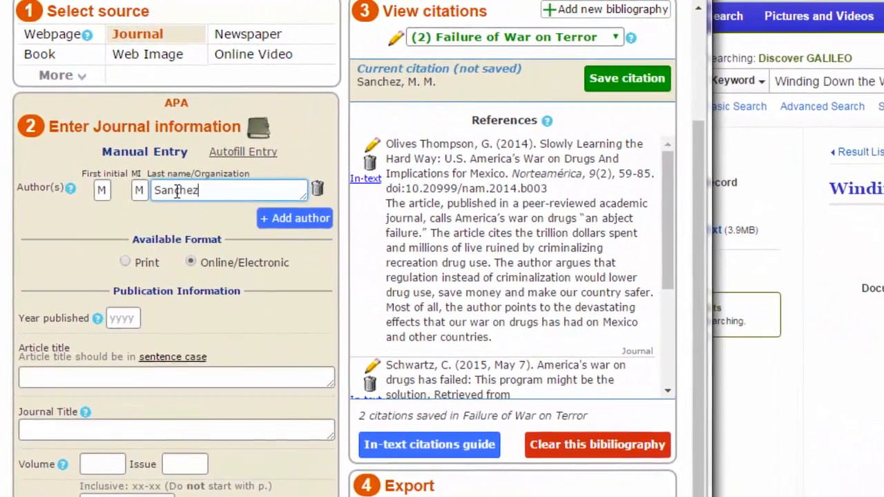
text(-)
text(Moreno)
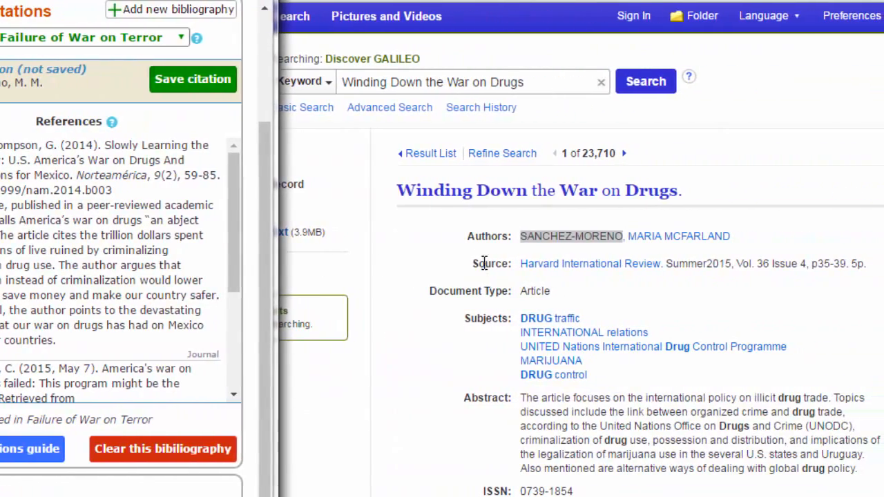
drag(731, 264, 709, 268)
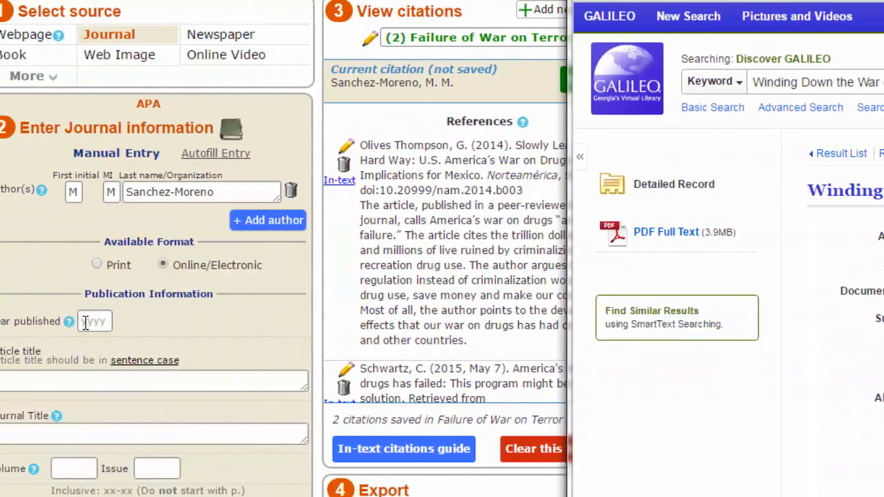
click(118, 319)
text(2015)
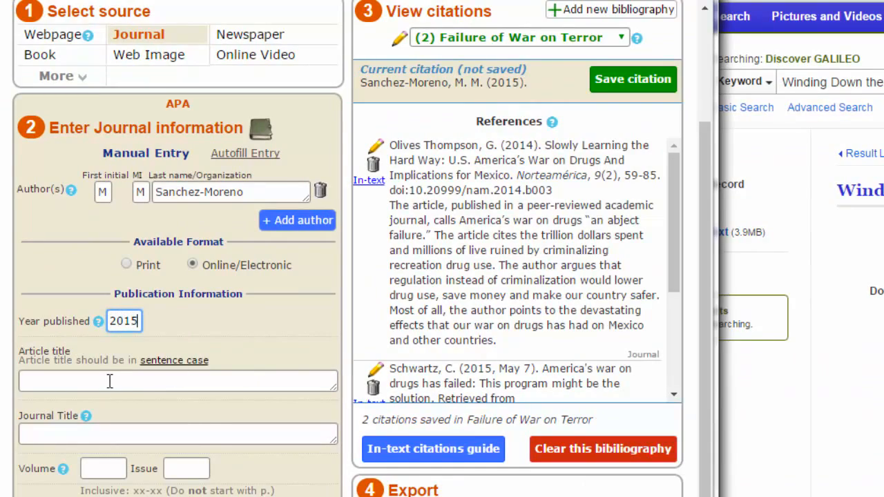
click(109, 381)
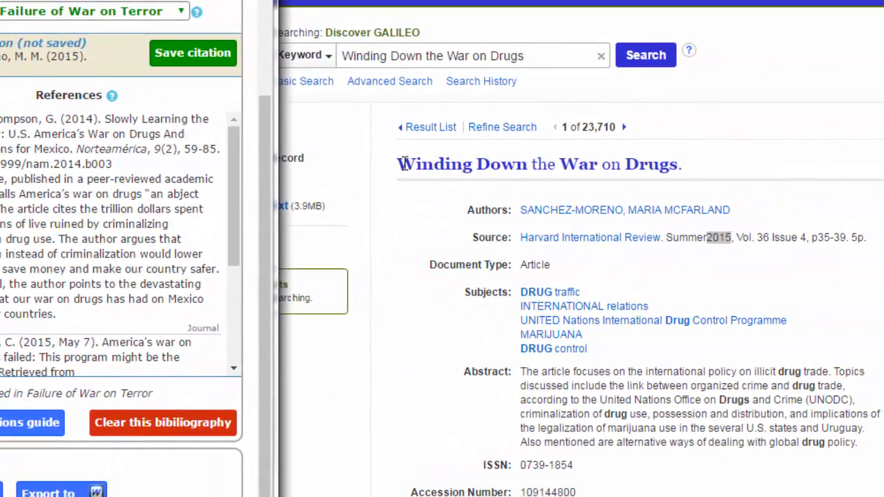
drag(404, 164, 680, 163)
key(ctrl+c)
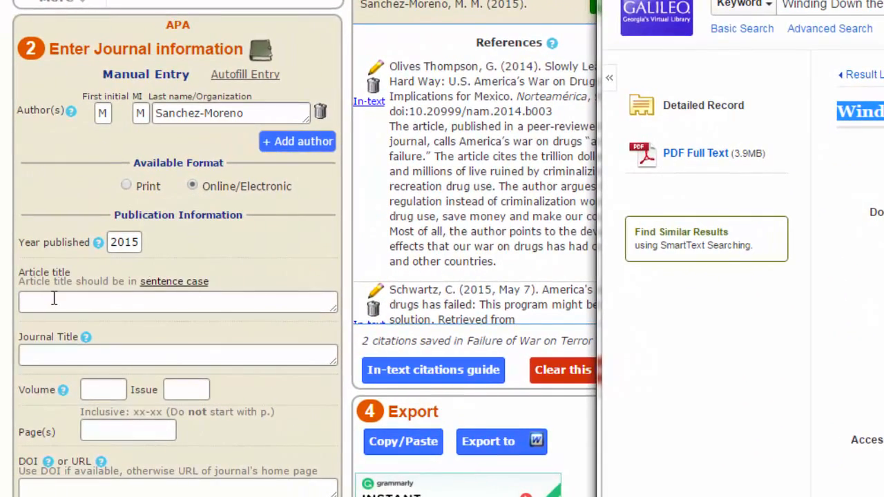
Paste the article title and lowercase Down, War and Drugs to read 'Winding down the war on drugs'.
click(54, 298)
key(ctrl+v)
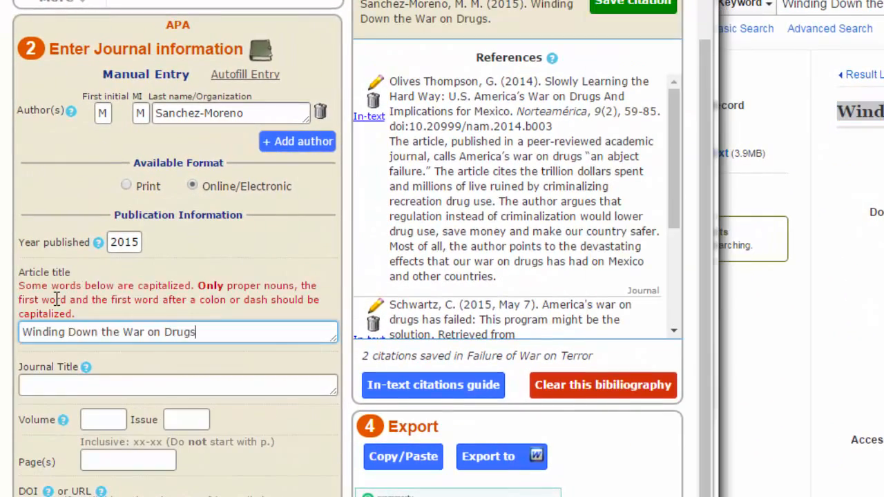
click(74, 333)
key(BackSpace)
text(d)
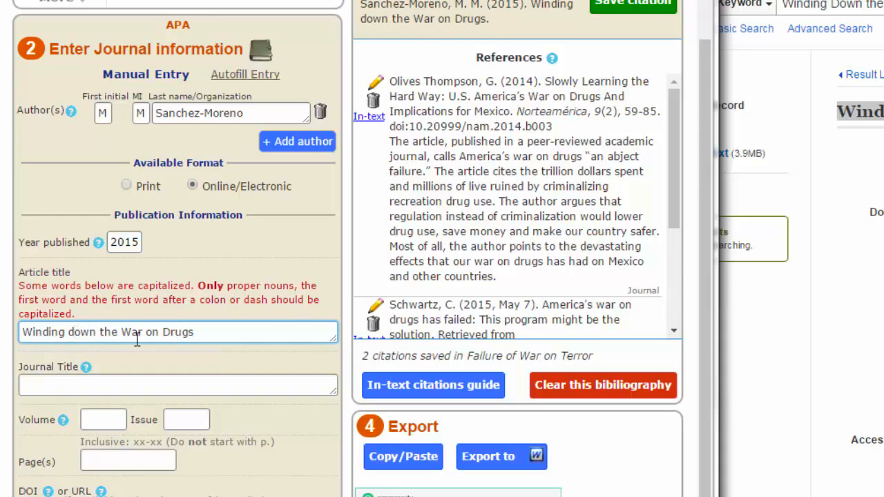
click(132, 332)
key(BackSpace)
text(w)
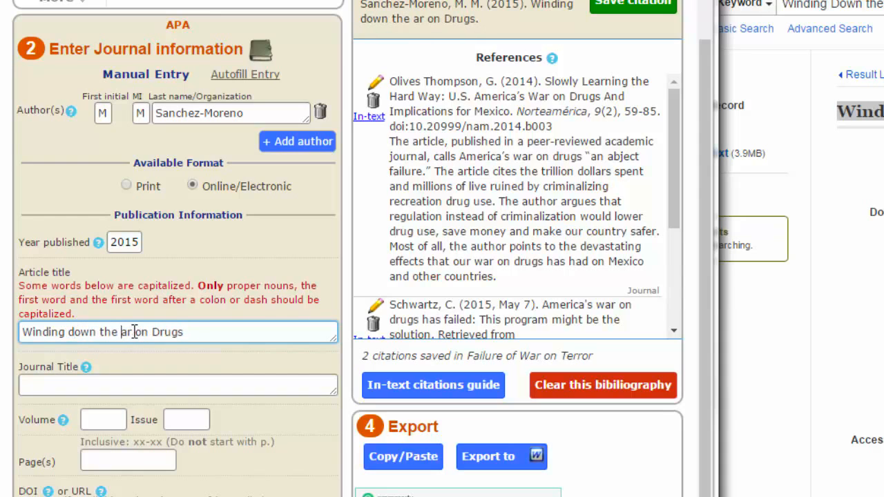
click(167, 332)
key(BackSpace)
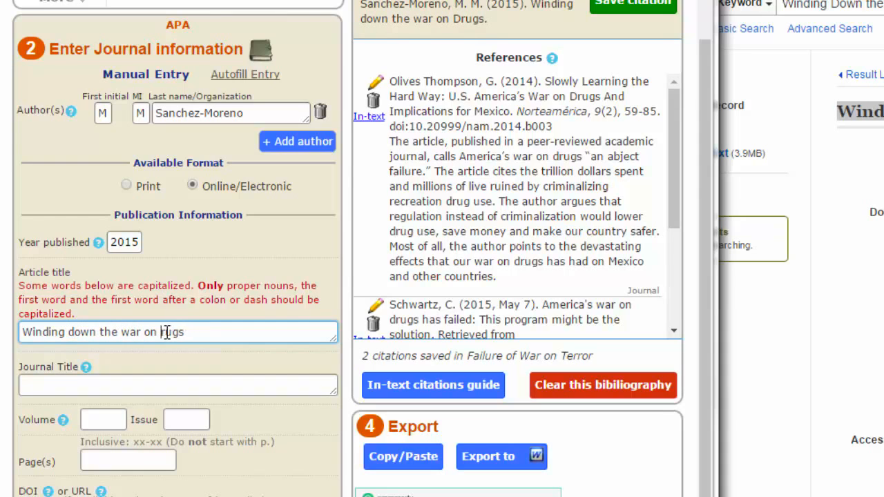
text(d)
click(122, 348)
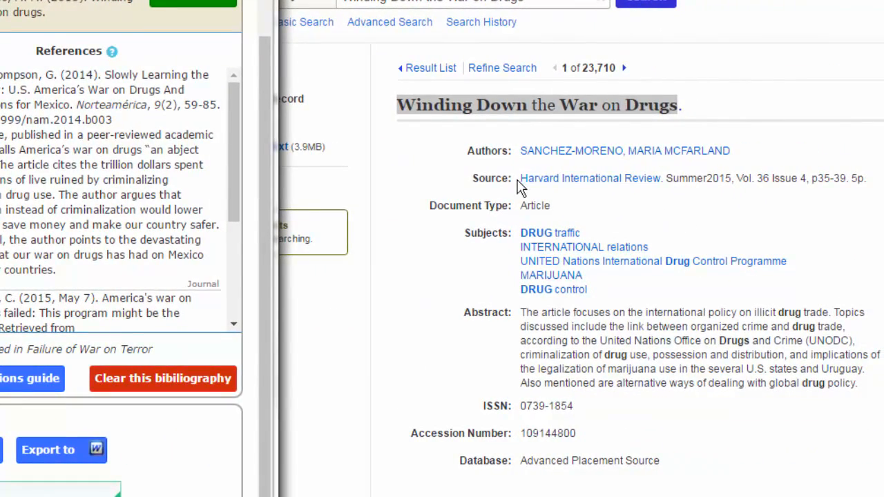
drag(522, 178, 653, 176)
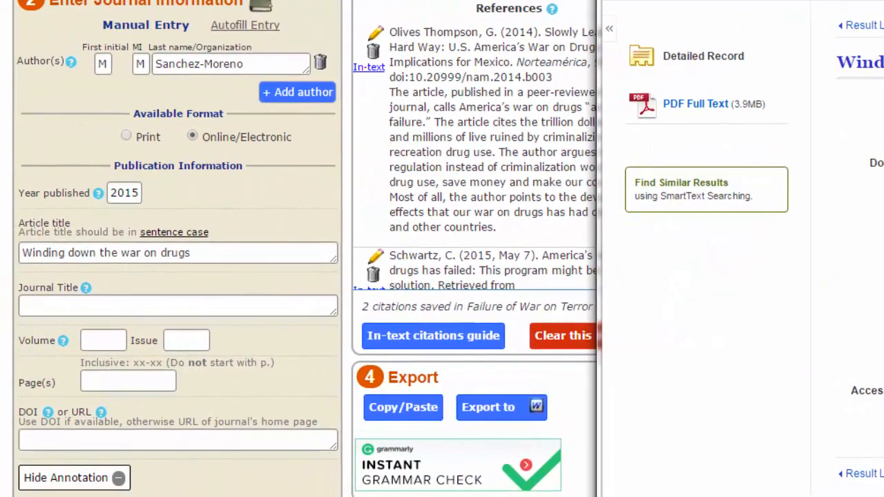
Enter journal title Harvard International Review and volume 36.
click(71, 305)
text(Harvard International Review)
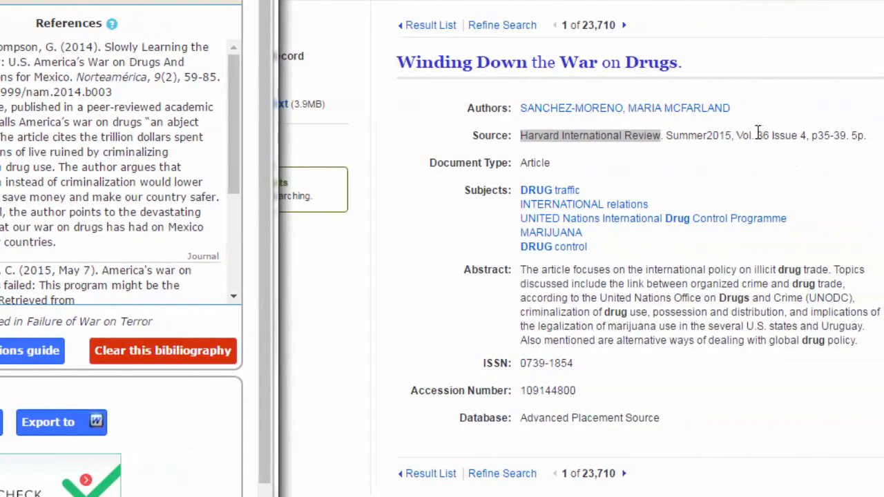
double_click(762, 134)
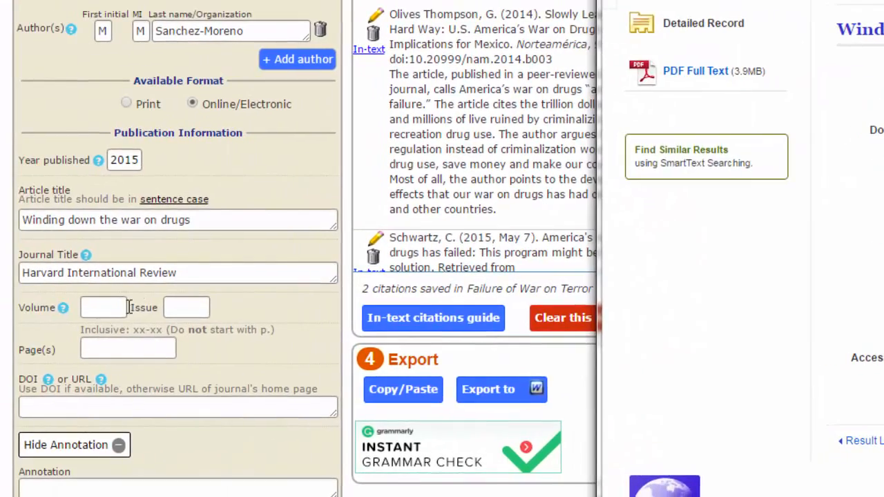
click(105, 315)
text(36)
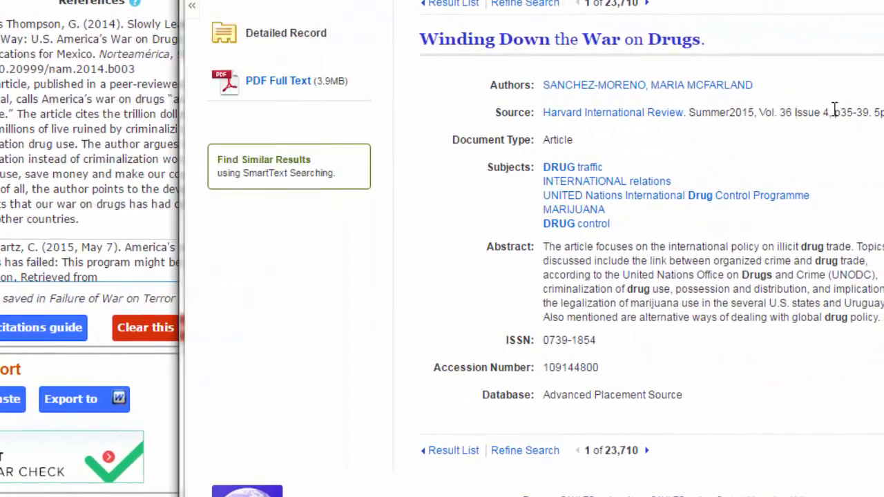
Add issue 4 and page range 35-39 to the citation.
double_click(826, 112)
click(185, 266)
text(4)
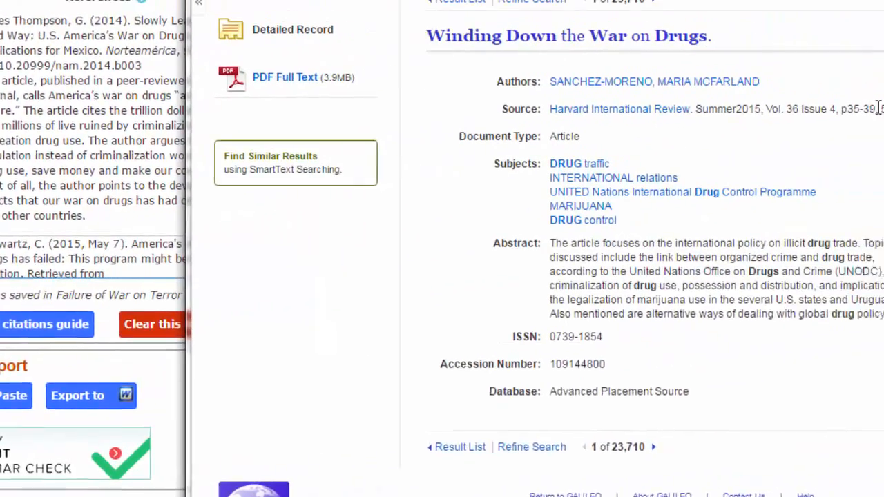
drag(846, 113, 832, 116)
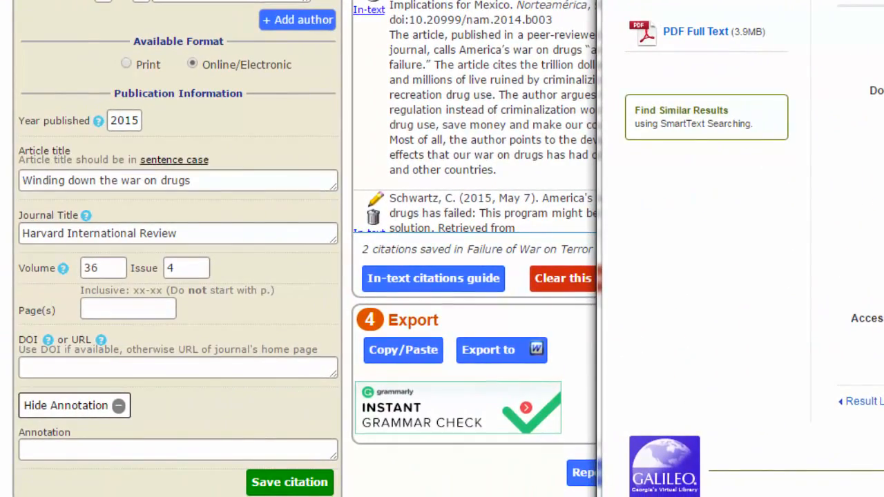
click(99, 309)
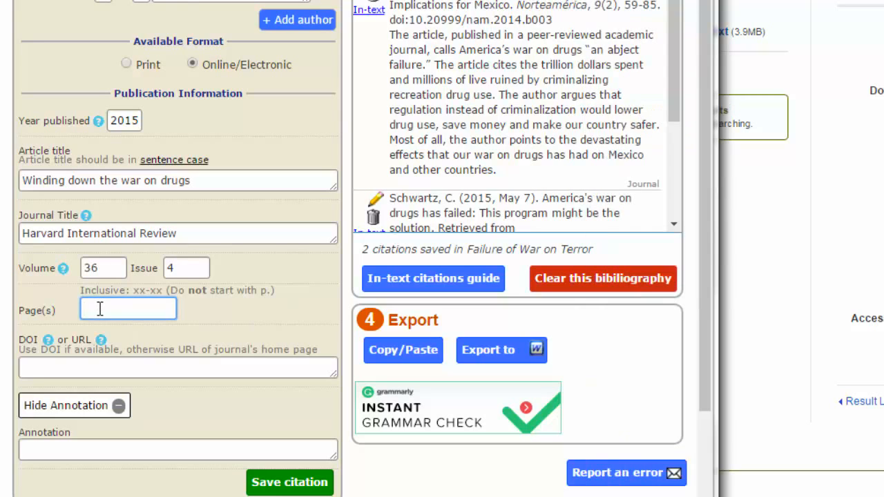
text(35-39)
key(alt+Tab)
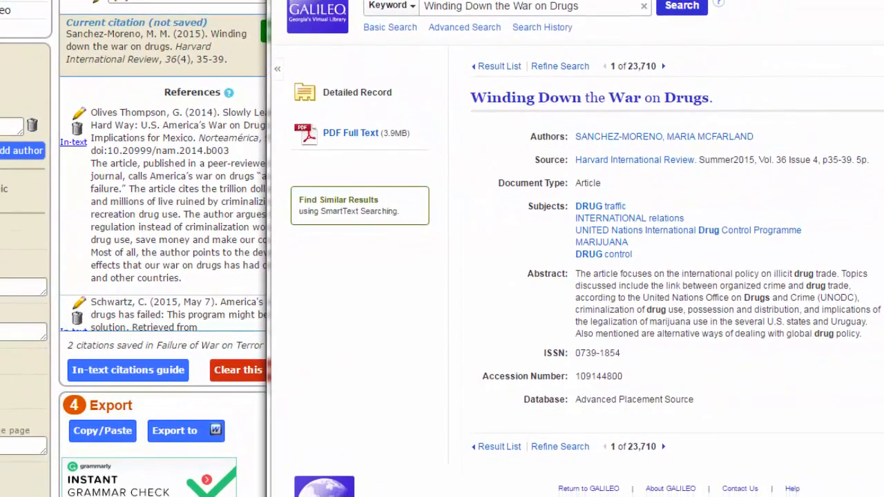
scroll(577, 277, down, 1)
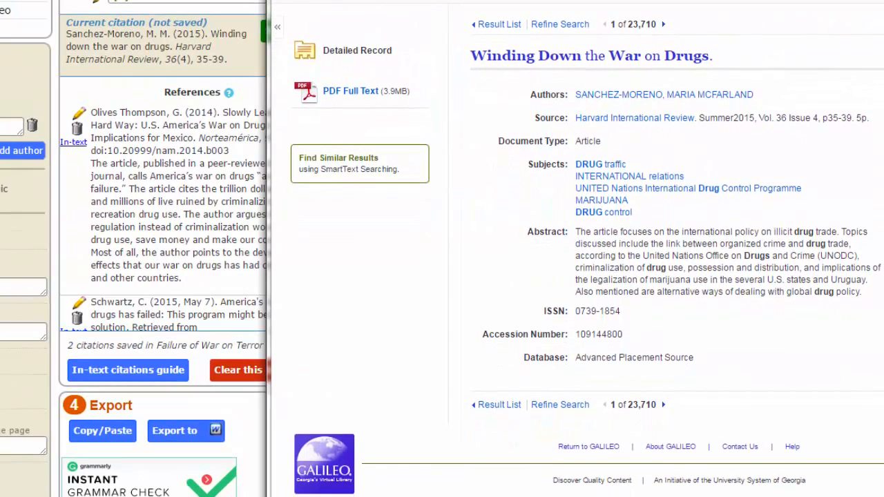
scroll(579, 248, up, 2)
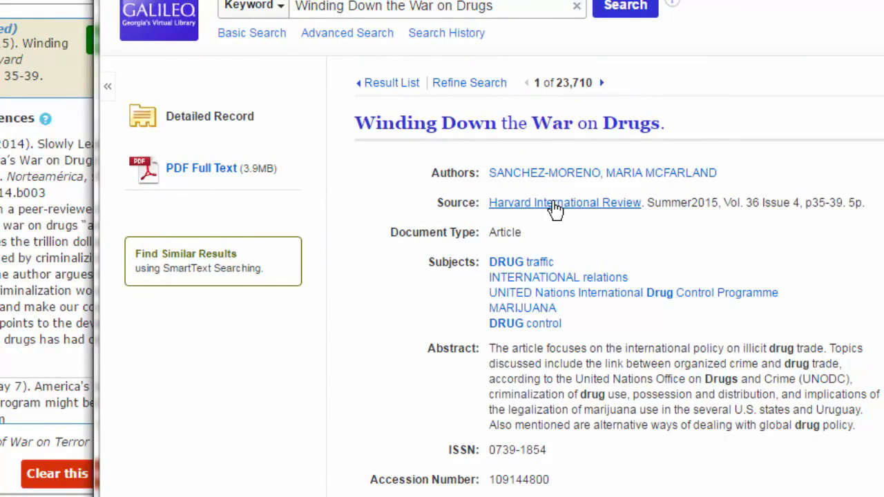
click(552, 174)
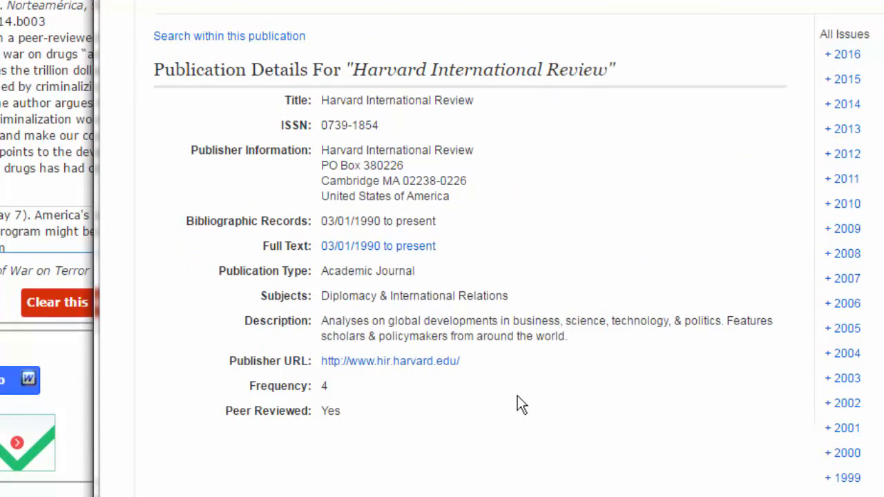
drag(229, 360, 493, 361)
key(ctrl+c)
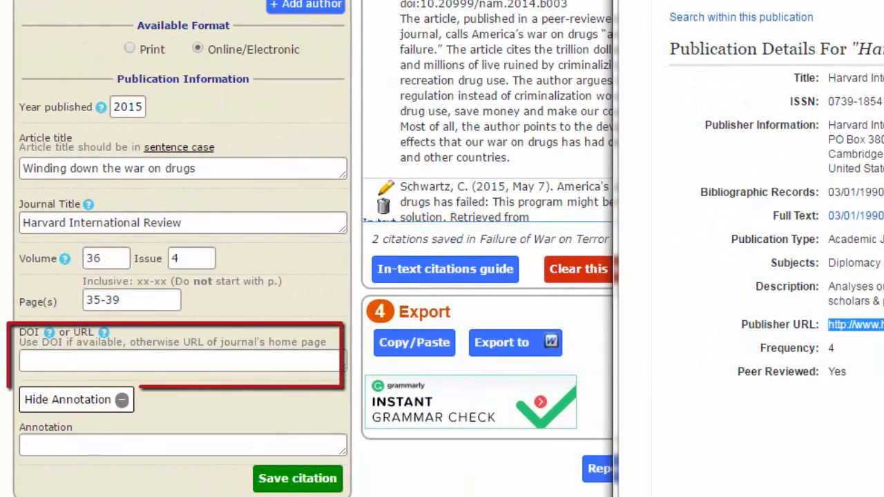
click(35, 359)
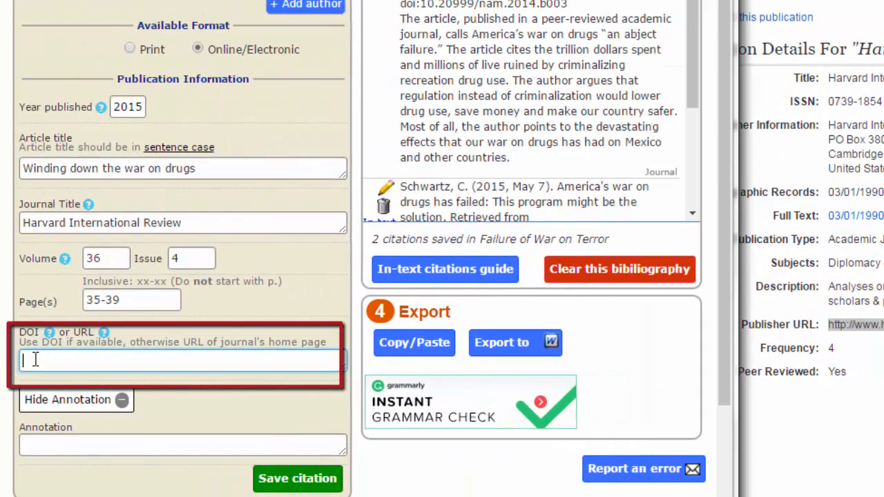
key(ctrl+v)
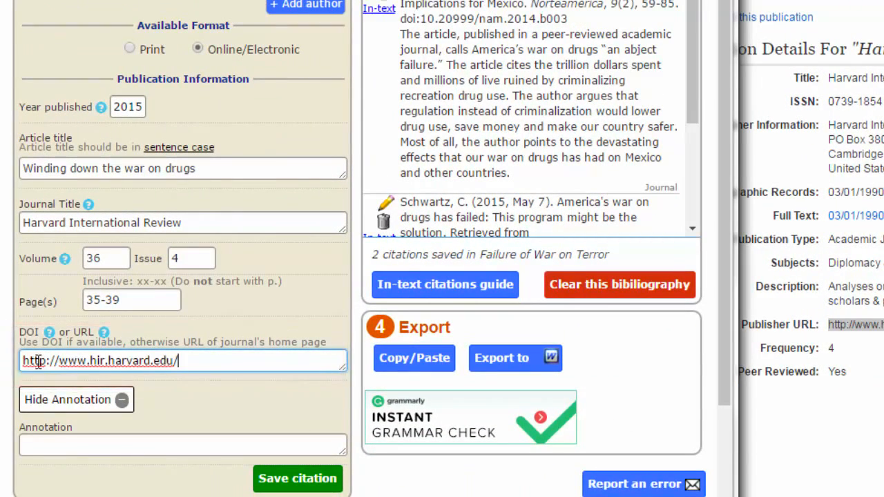
click(42, 443)
key(ctrl+v)
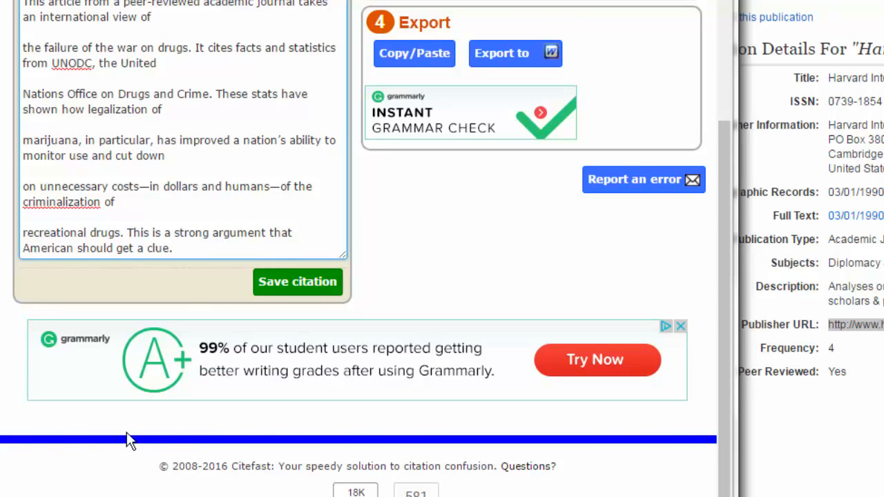
Save the citation, export to Word, and view bibliography (5) with three annotated references.
click(296, 288)
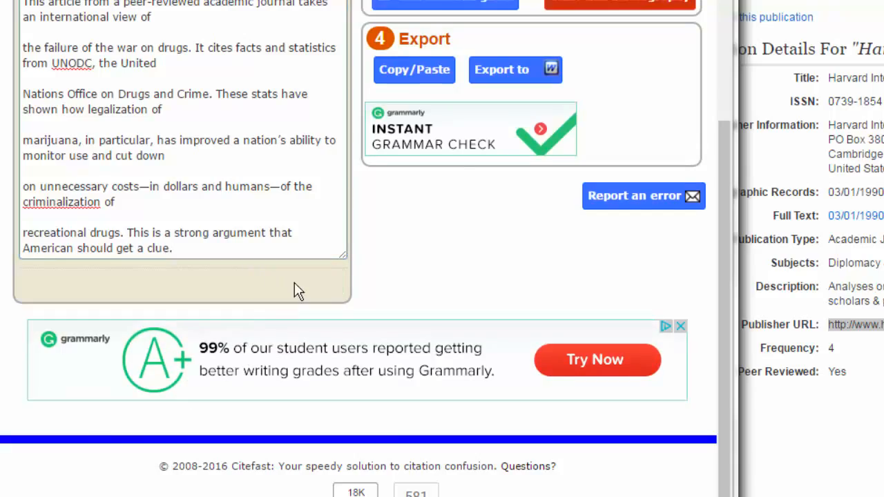
click(511, 152)
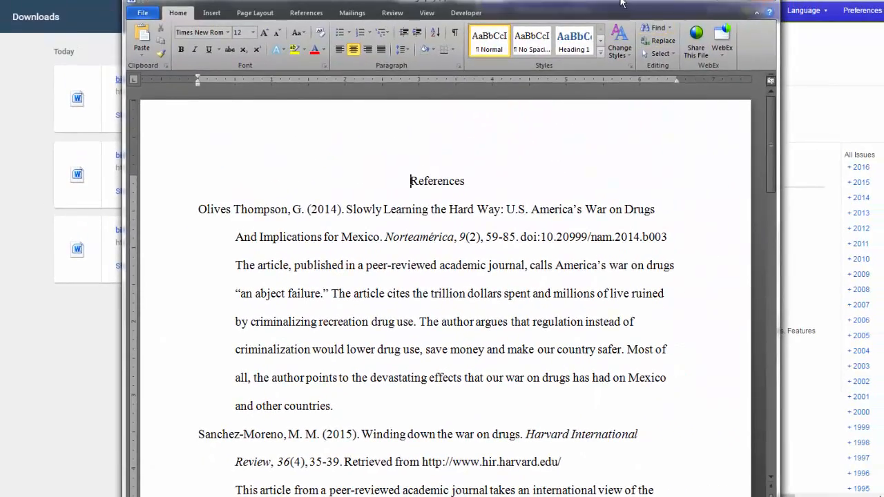
drag(632, 1, 568, 0)
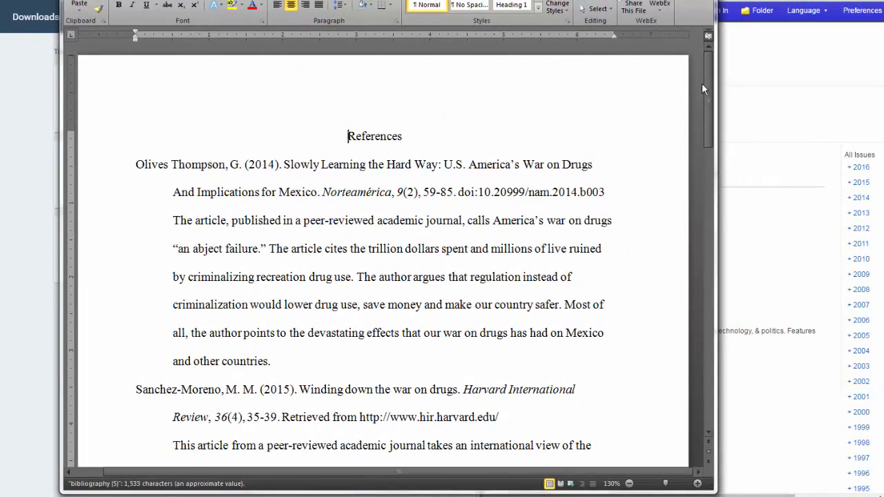
mouse_move(708, 84)
mouse_down()
mouse_move(716, 129)
mouse_move(699, 224)
mouse_move(700, 74)
mouse_up()
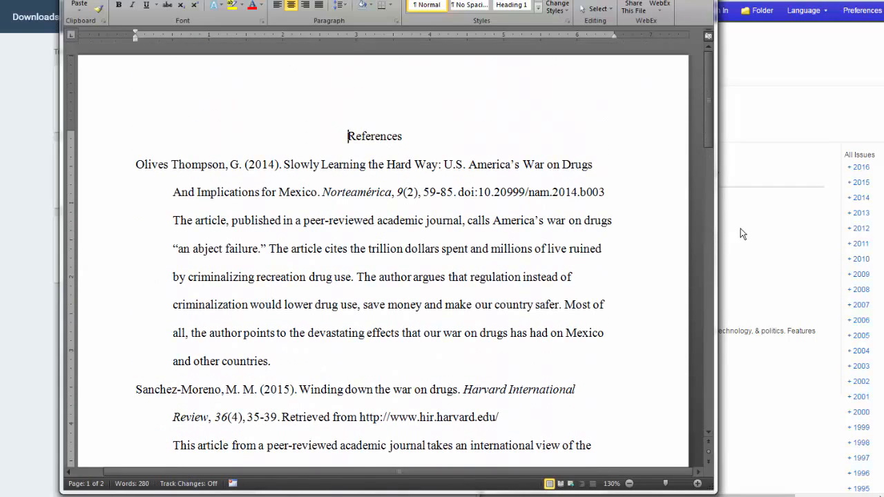
Close Word and scroll Citefast back to the top of the Failure of War on Terror bibliography.
click(703, 0)
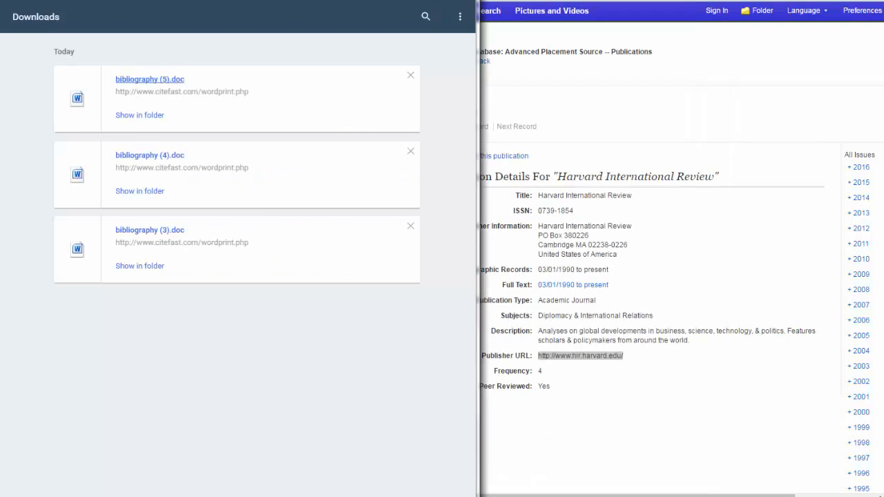
click(437, 1)
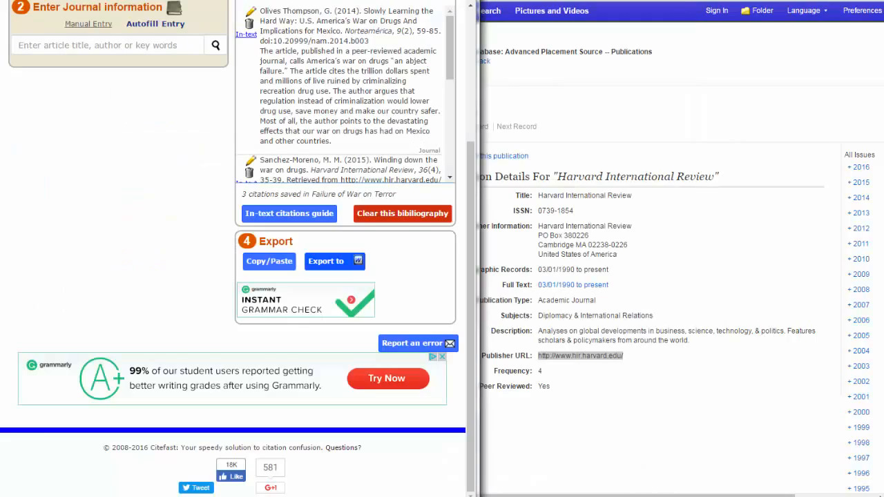
drag(467, 162, 487, 17)
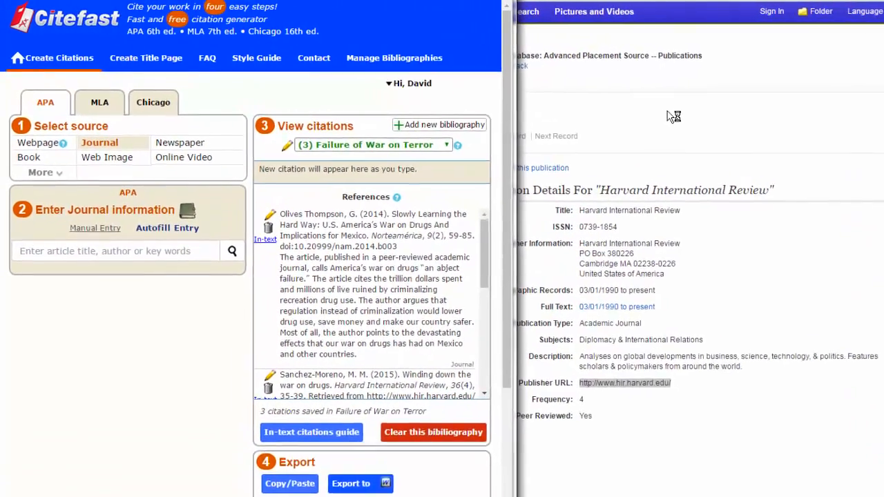